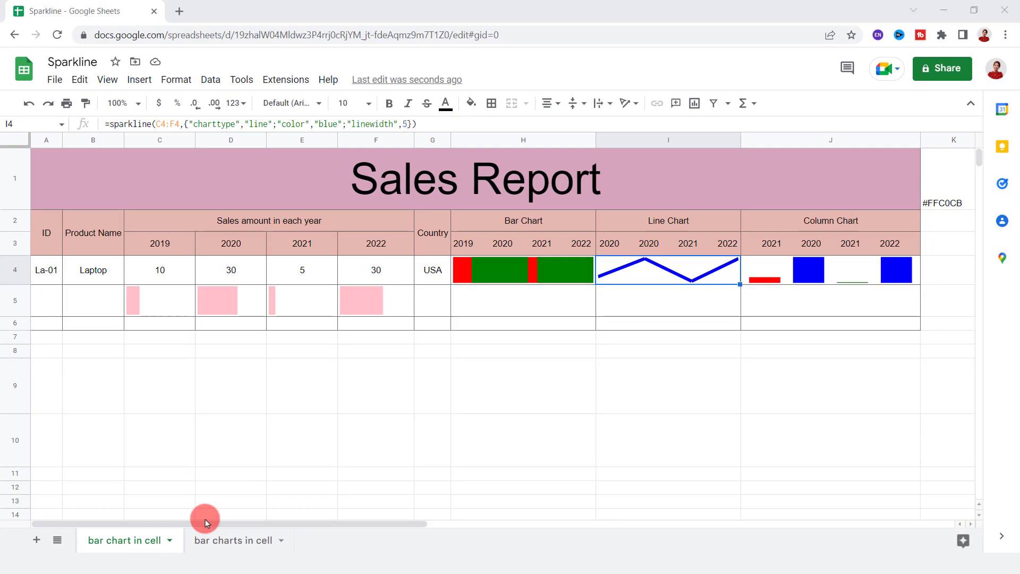
Step: Go to the 'bar charts in cell' sheet holding the Sales Report
click(206, 540)
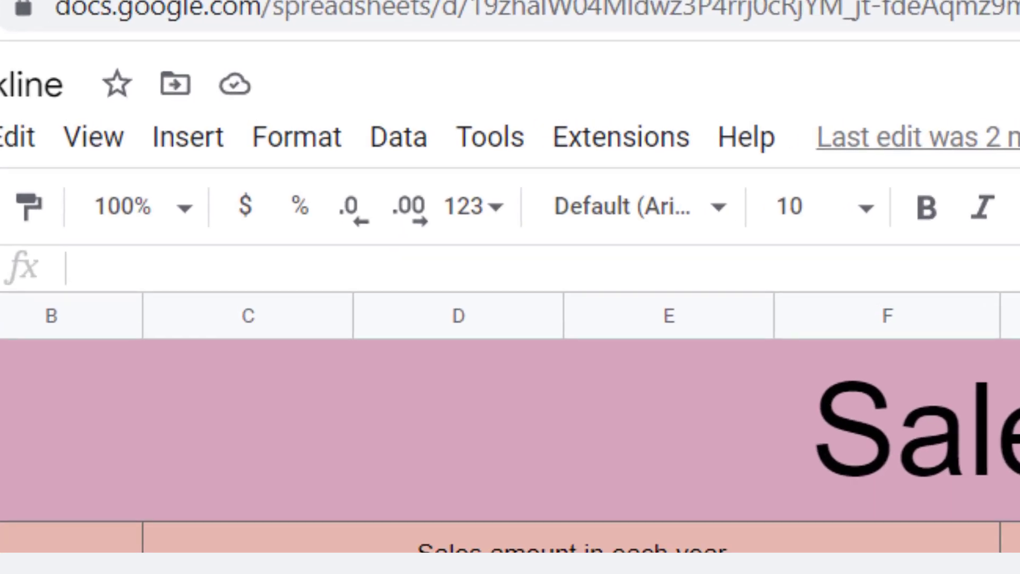
Step: Begin a SPARKLINE formula in H4 using C4:F4 as the data range
text(=)
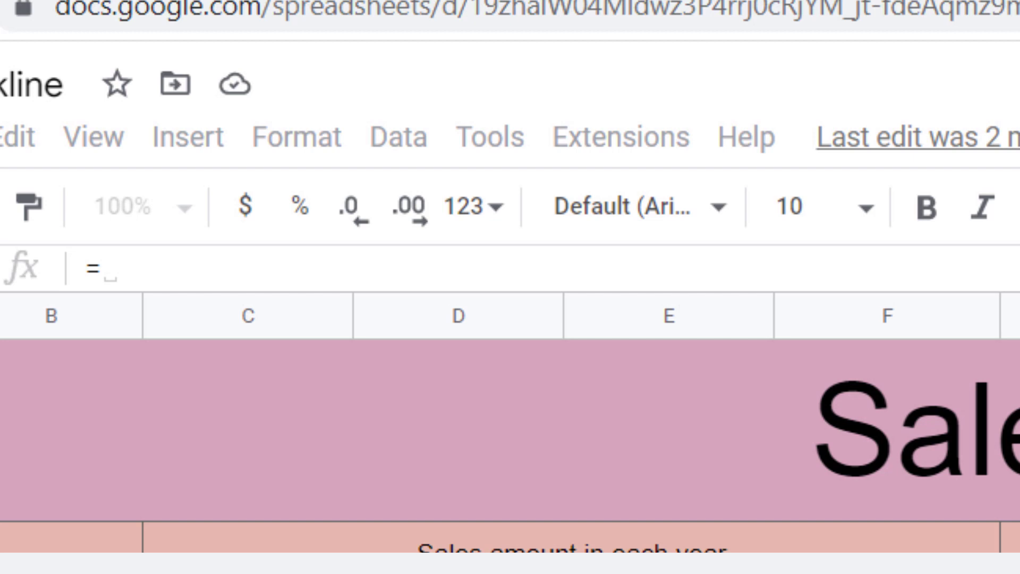
text(Sparkli)
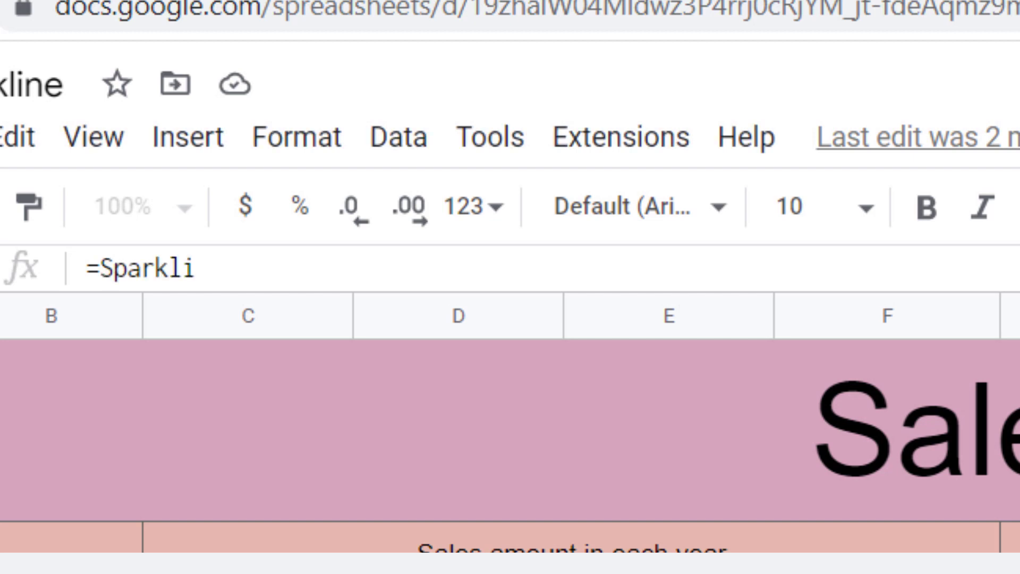
text(ne)
key(Tab)
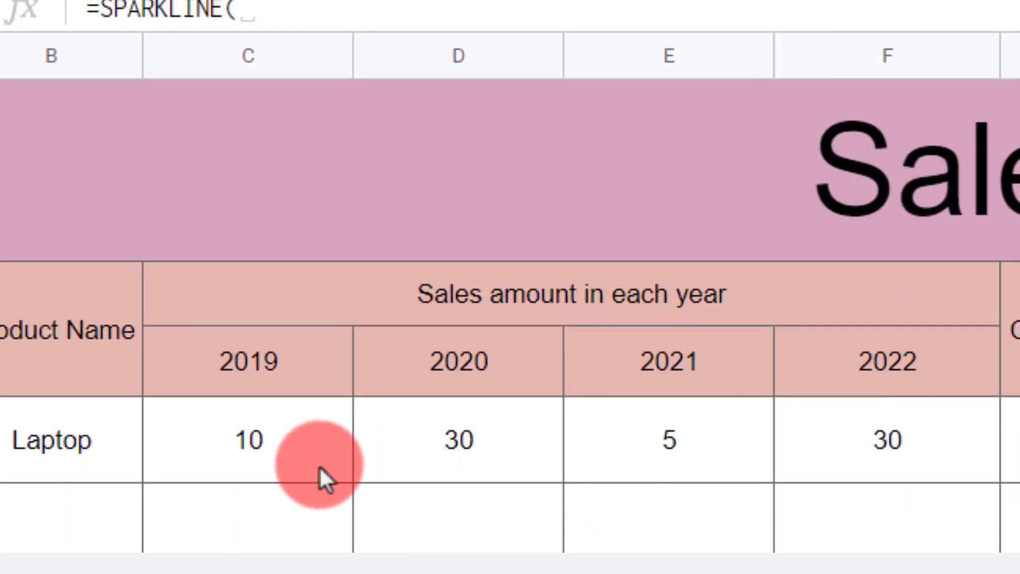
click(292, 456)
drag(291, 445, 853, 452)
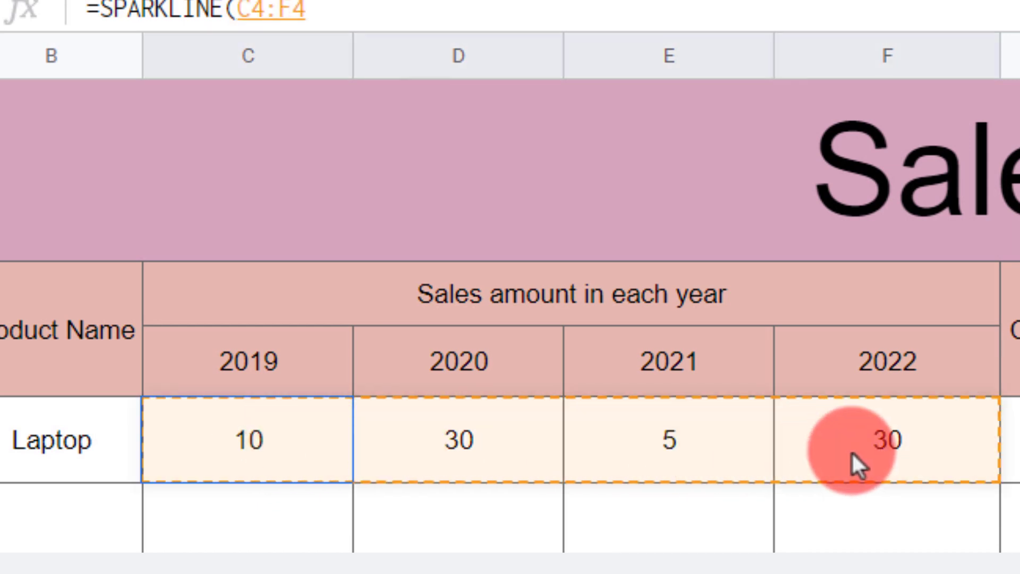
text(,)
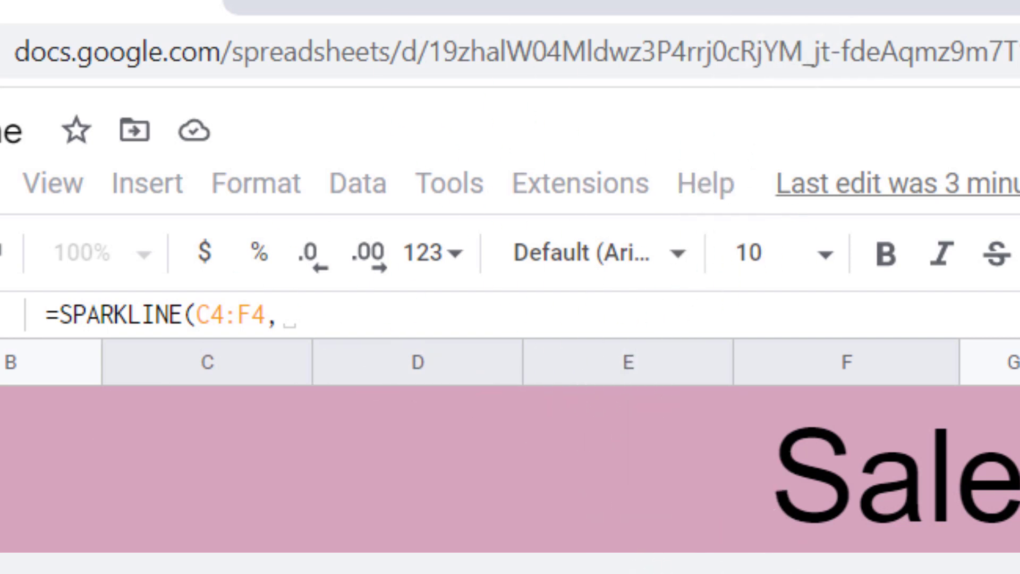
Step: Finish the H4 sparkline with charttype bar, color1 red and color2 green
text({")
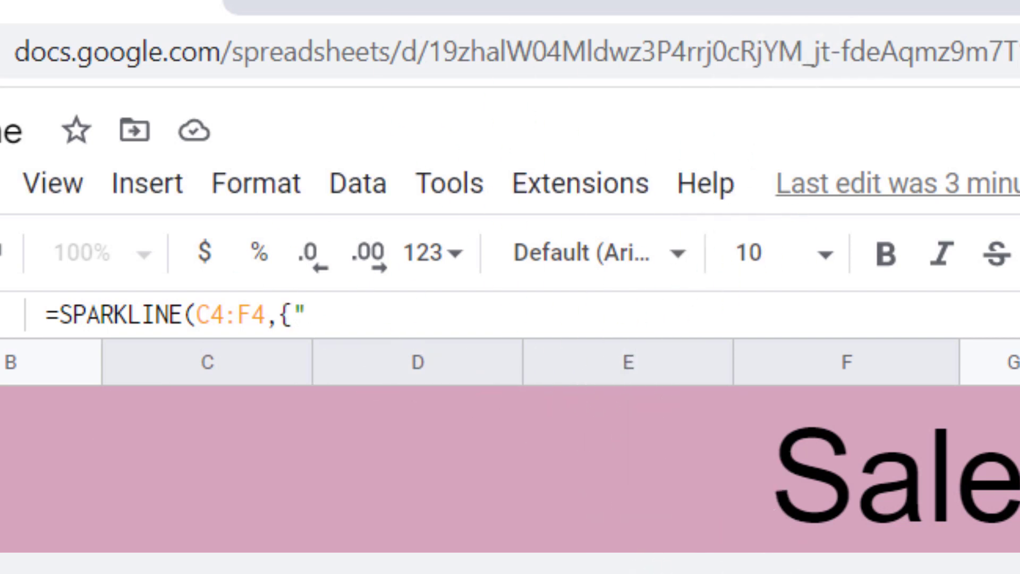
text(charttype")
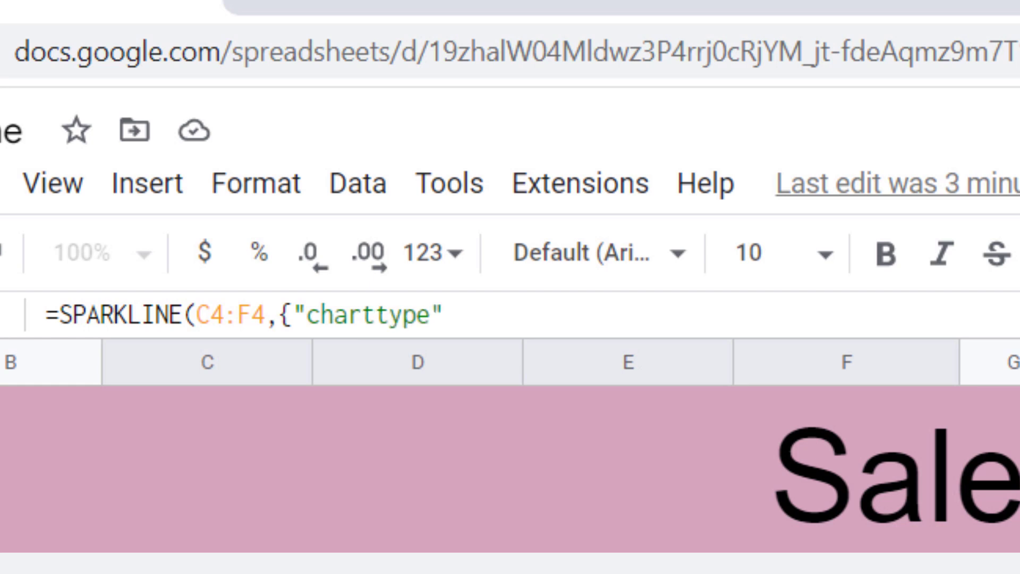
text(, )
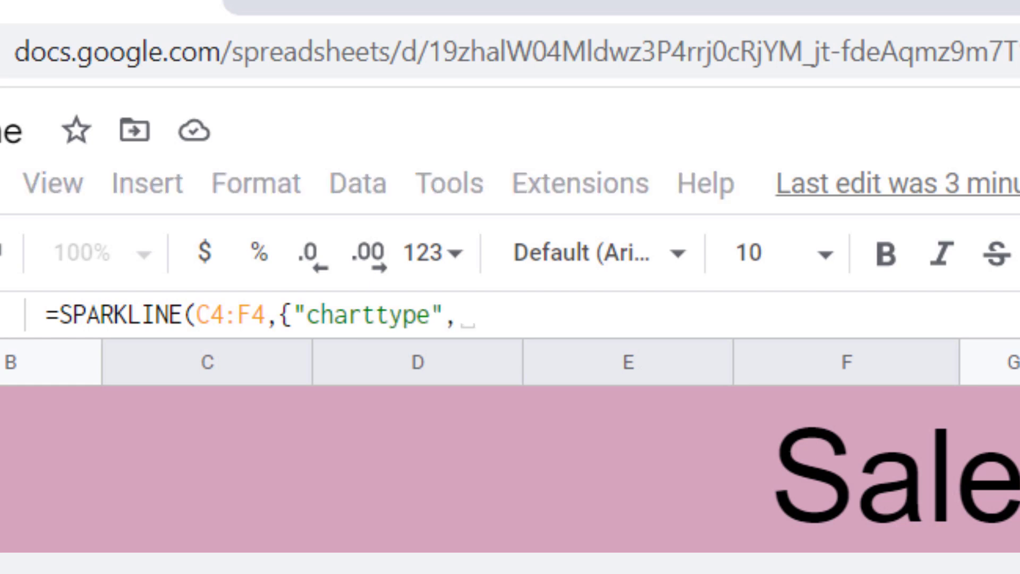
text(")
text(bar)
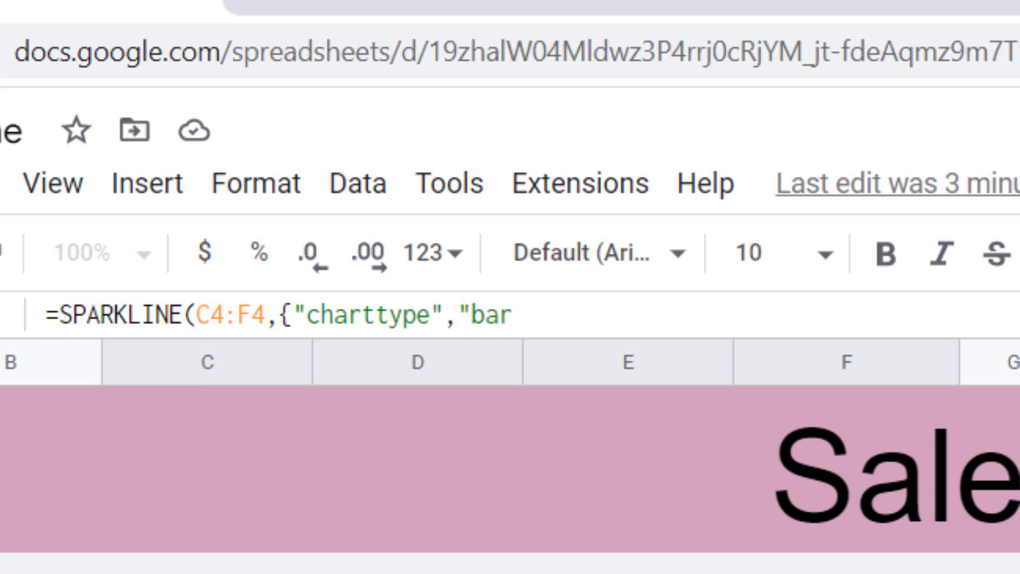
text(";)
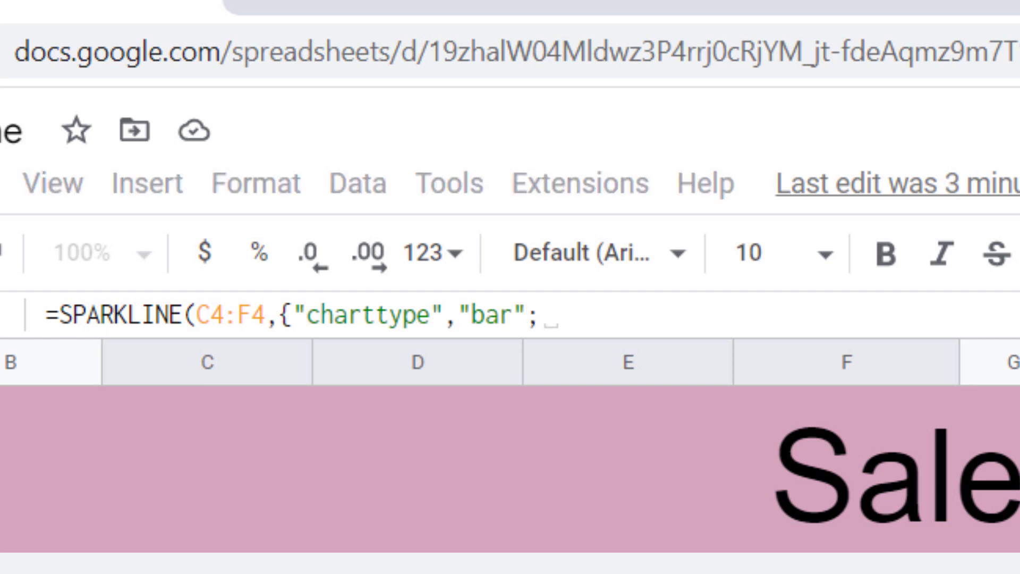
text(")
text(col)
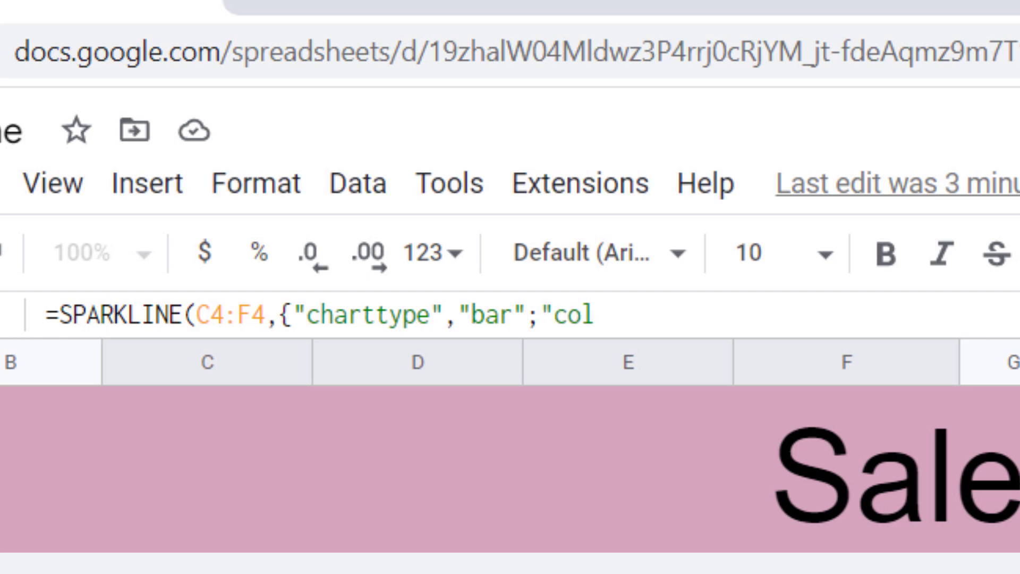
text(or1")
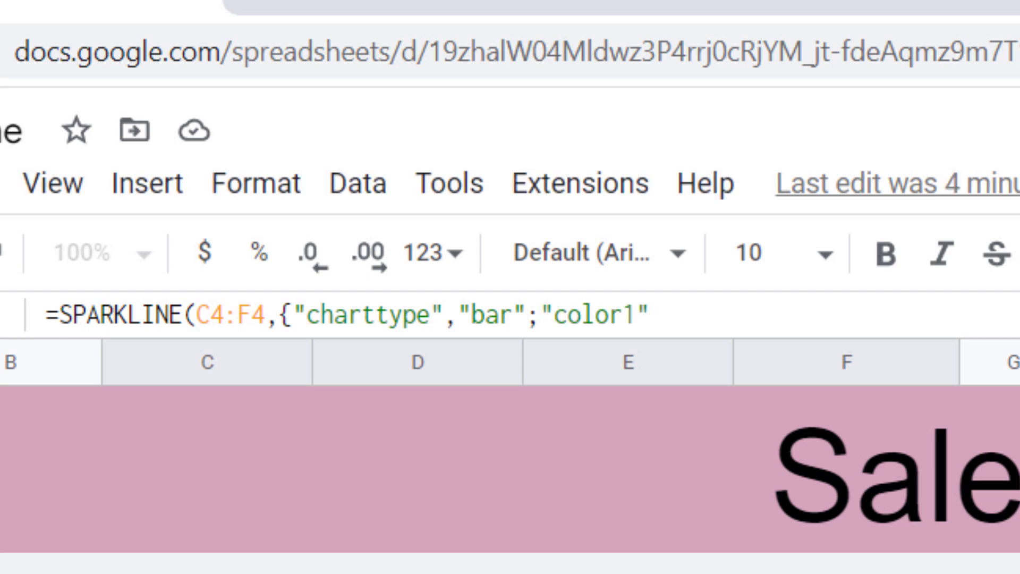
text(, "red";"colo)
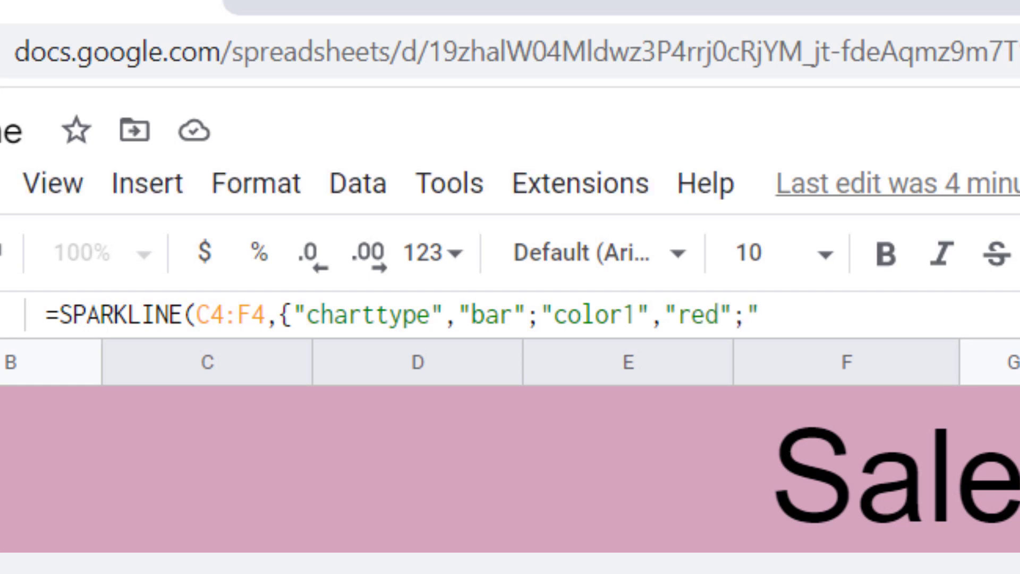
text(r2)
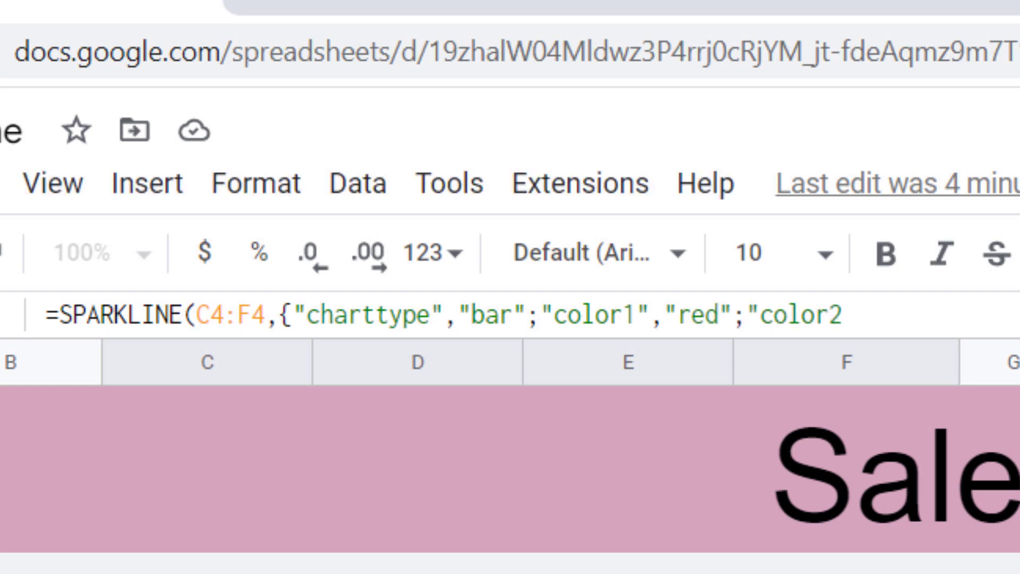
text(","gr)
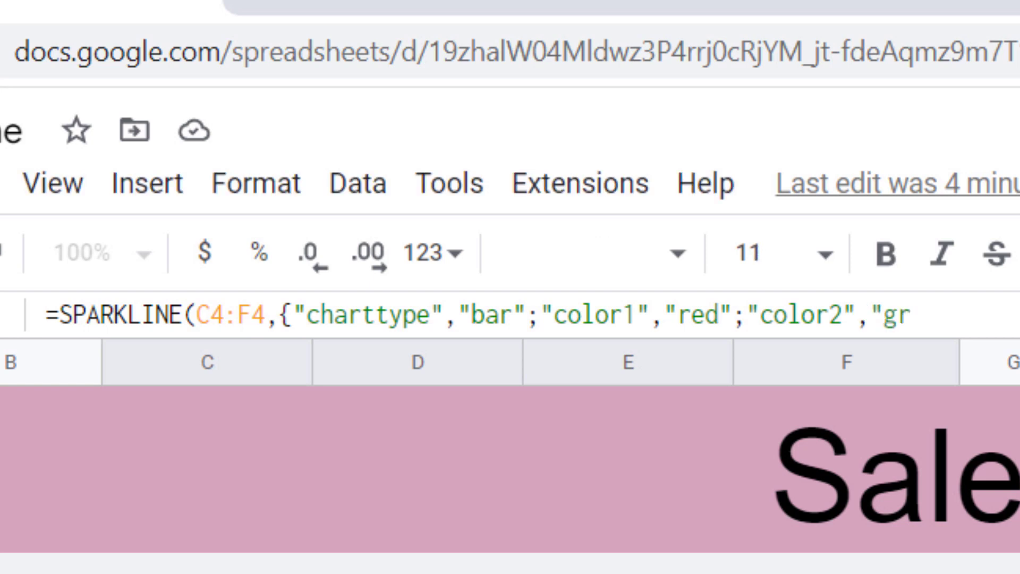
text(een")
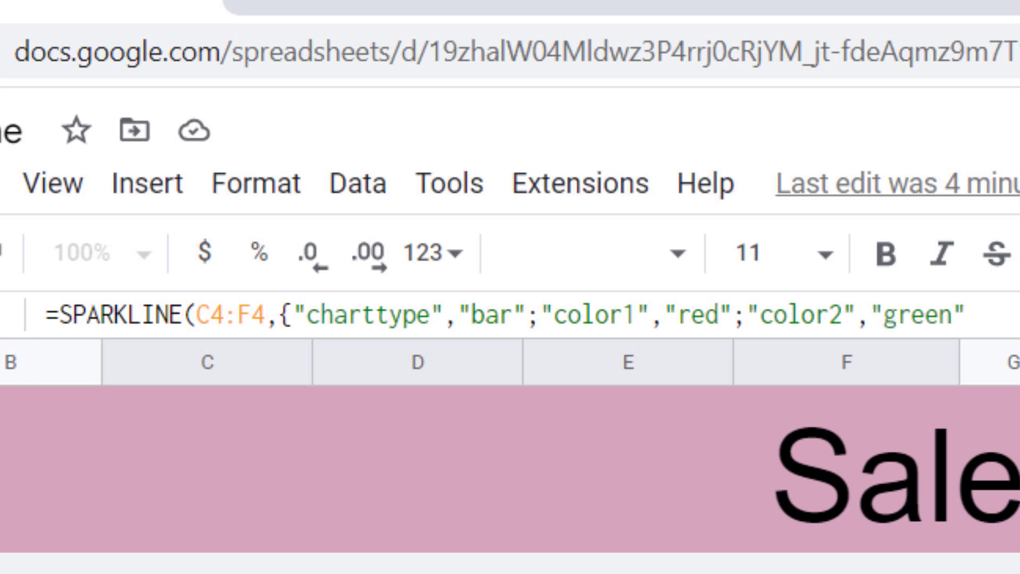
text(}))
key(Return)
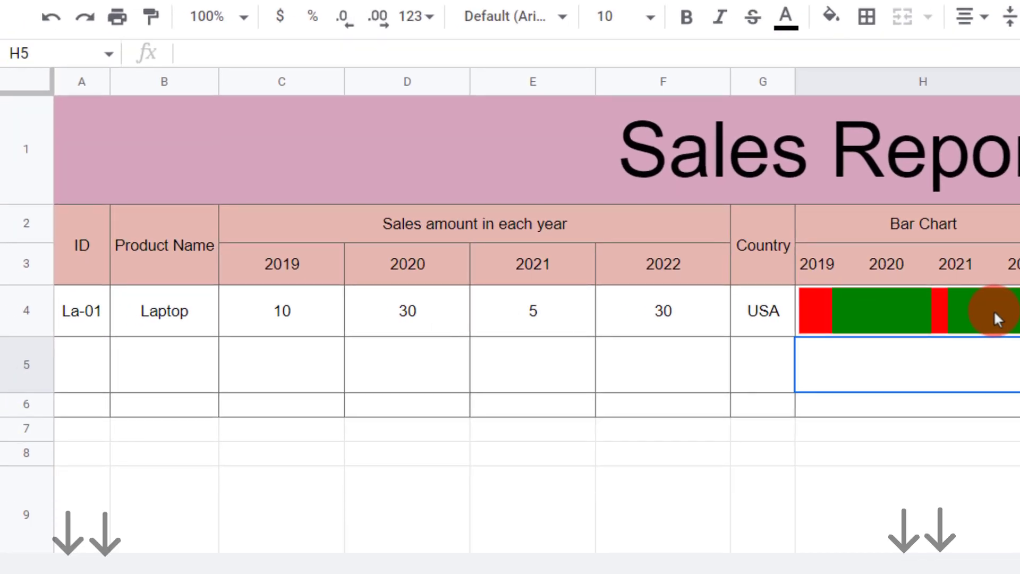
Step: Start a bar sparkline of C4 in C5 with charttype bar and color1
click(298, 364)
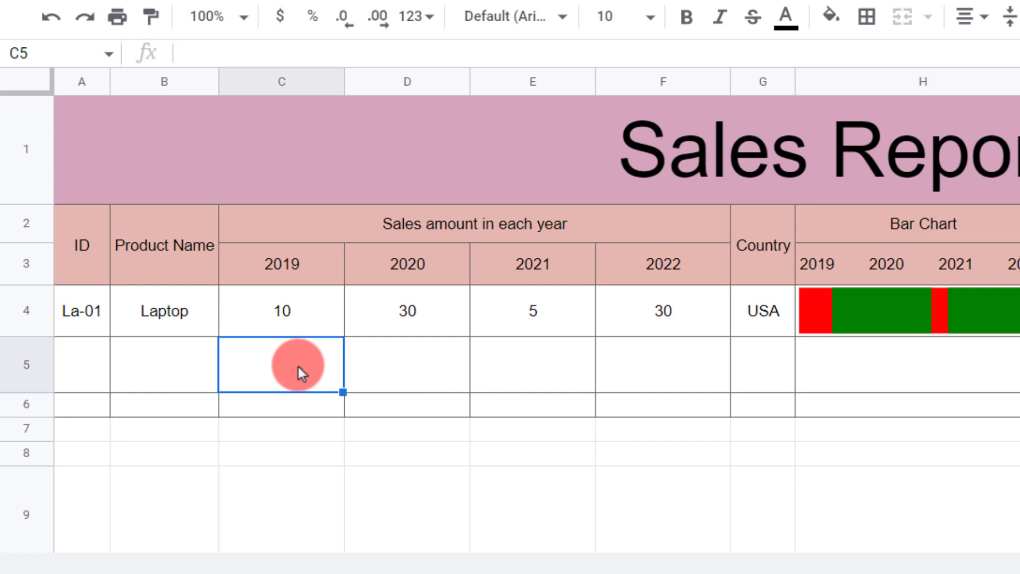
text(=)
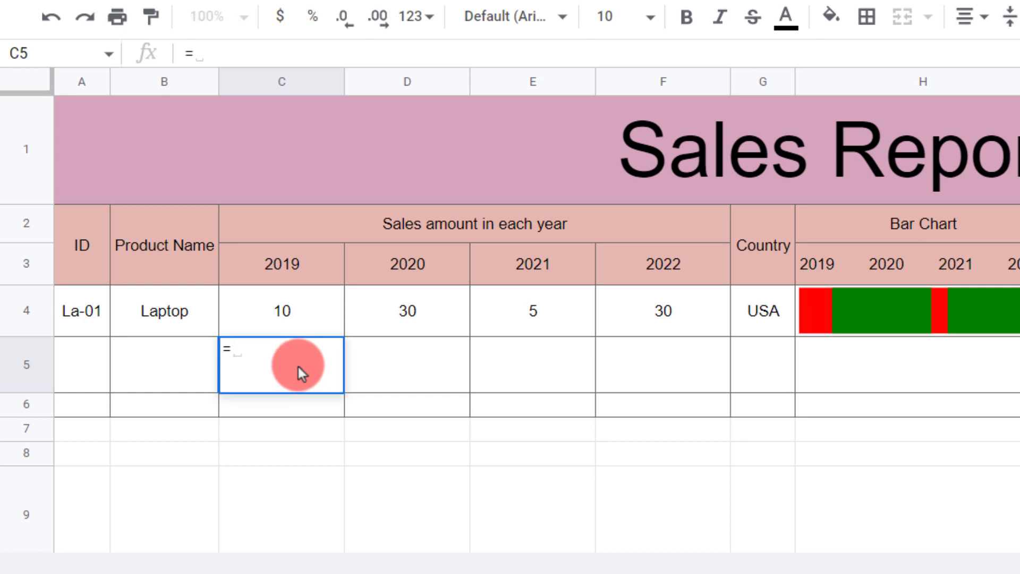
text(sparkli)
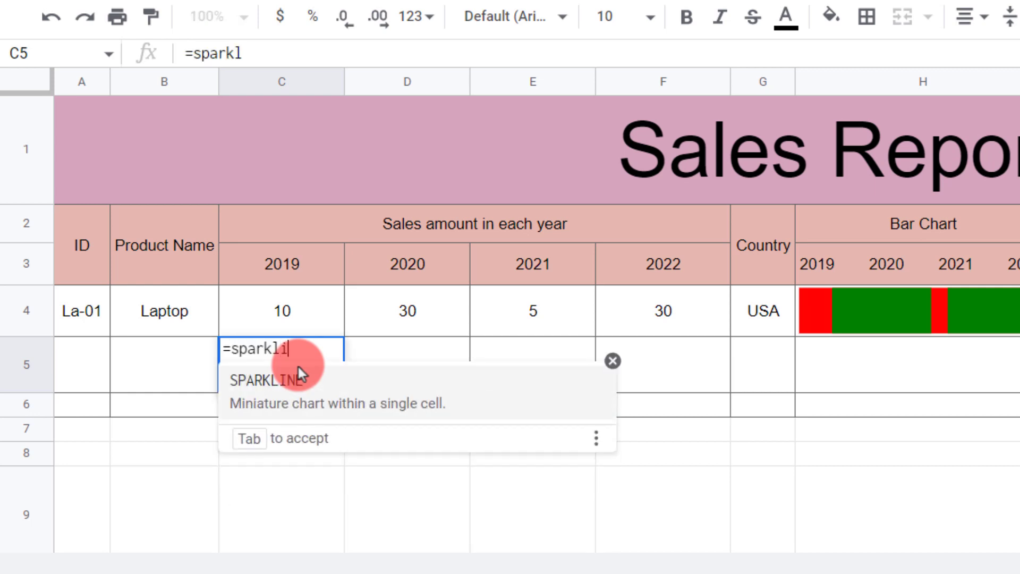
text(ne(_)
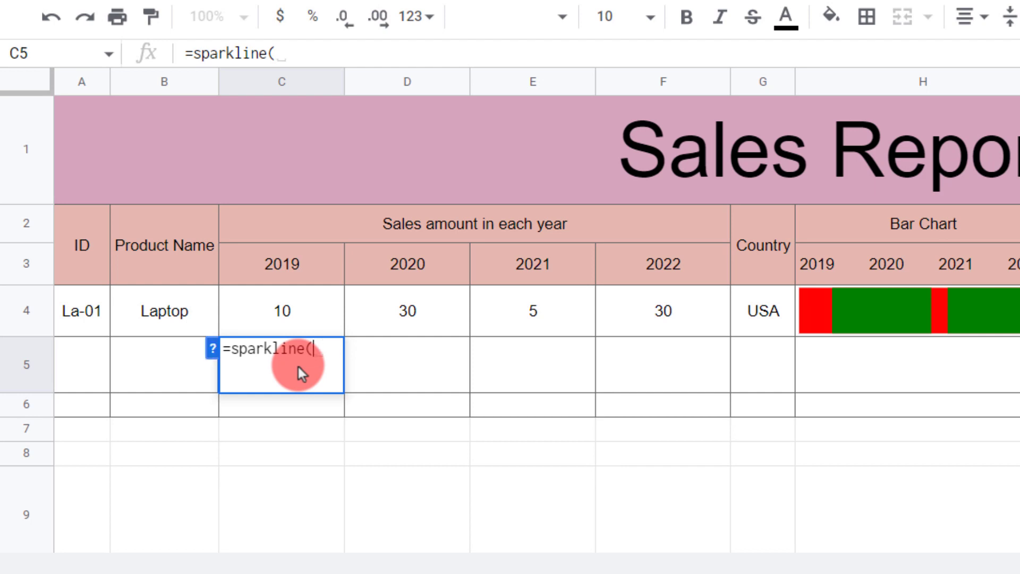
key(BackSpace)
text())
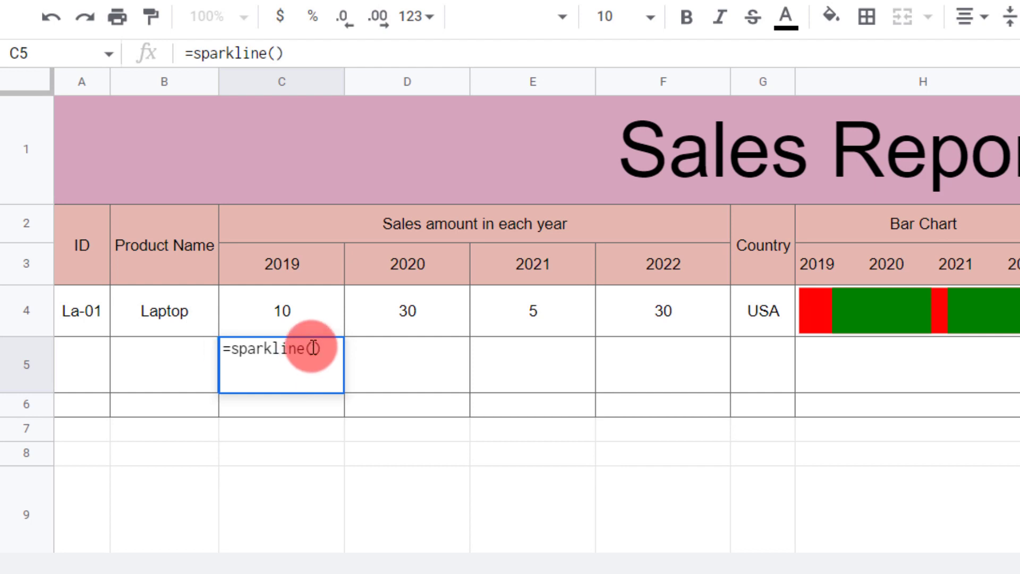
click(313, 348)
click(282, 314)
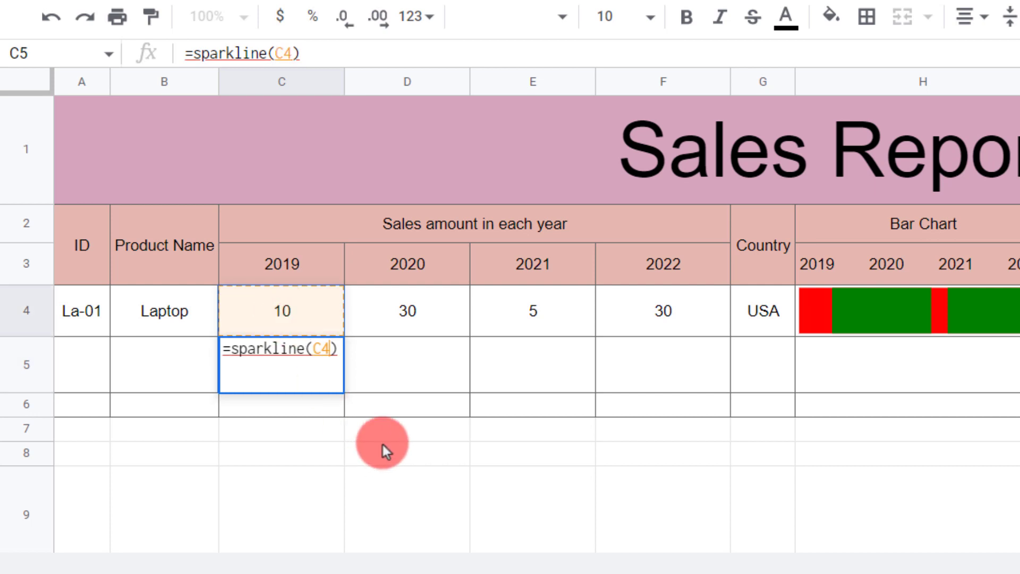
text(,{)
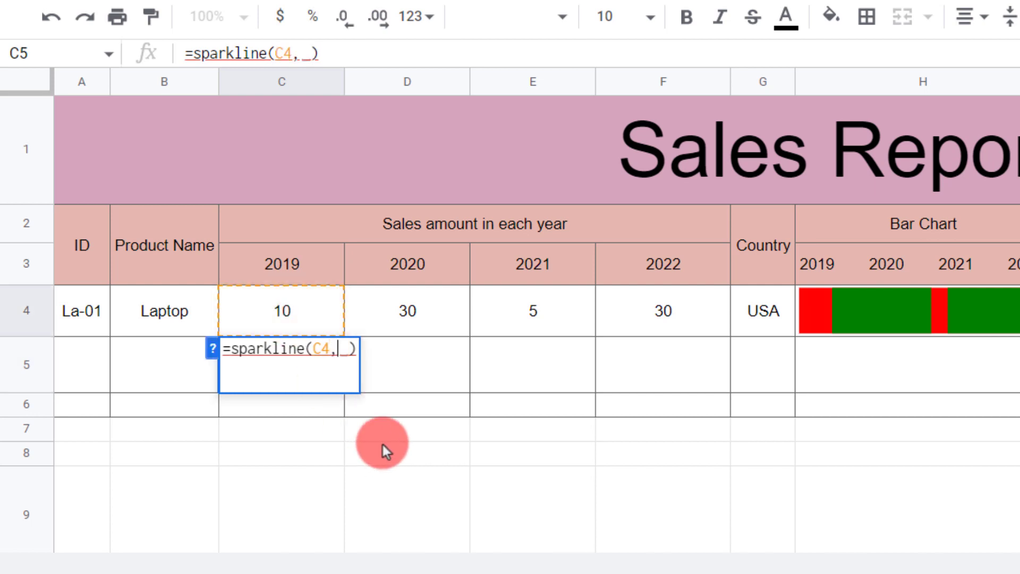
text("chart)
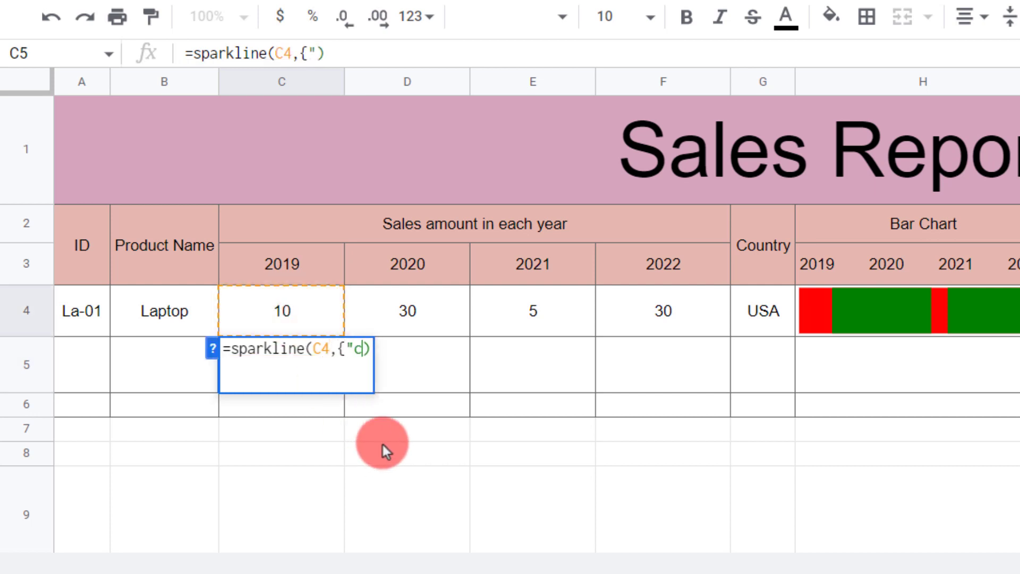
text(type",)
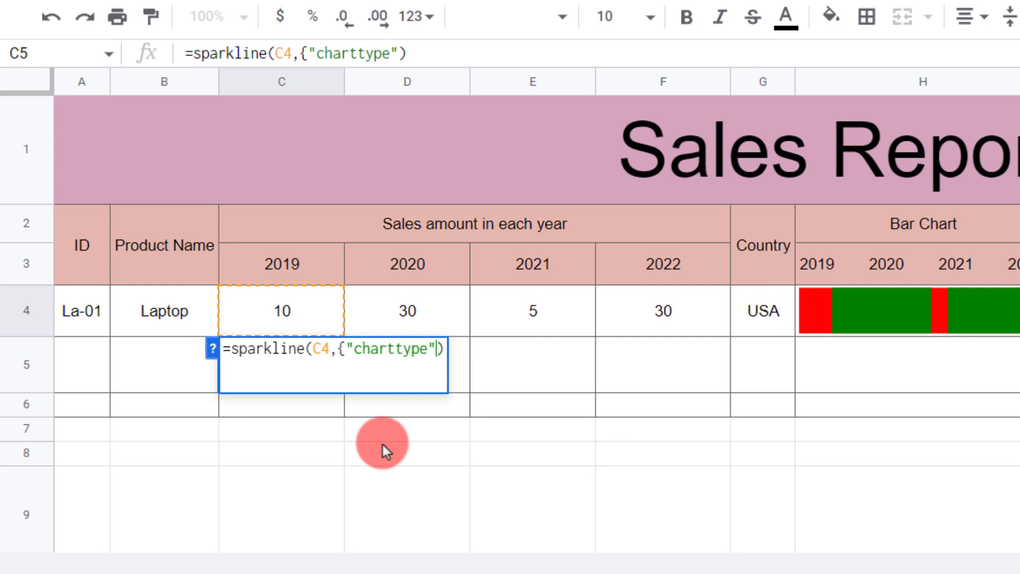
text("bar")
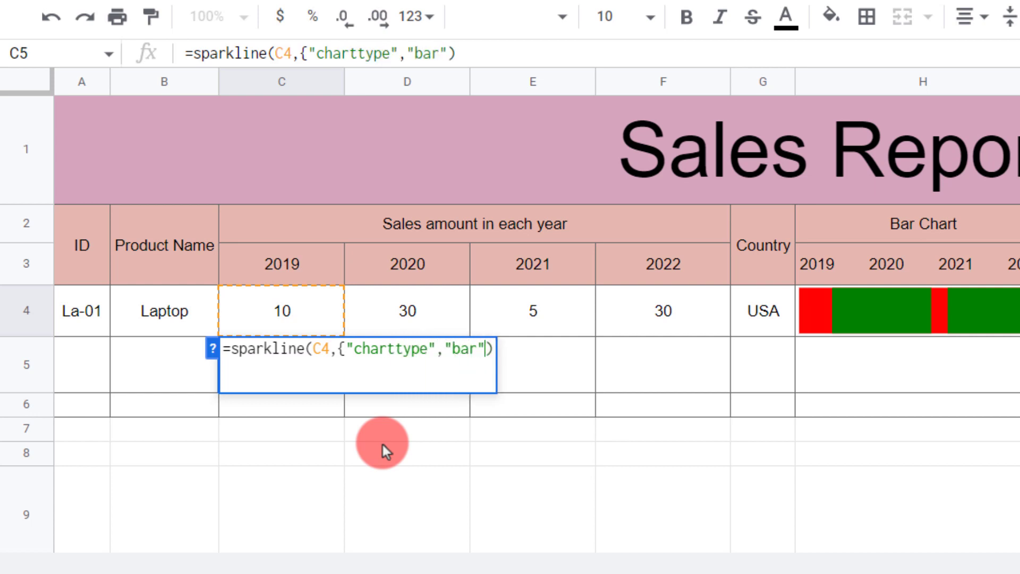
text(;)
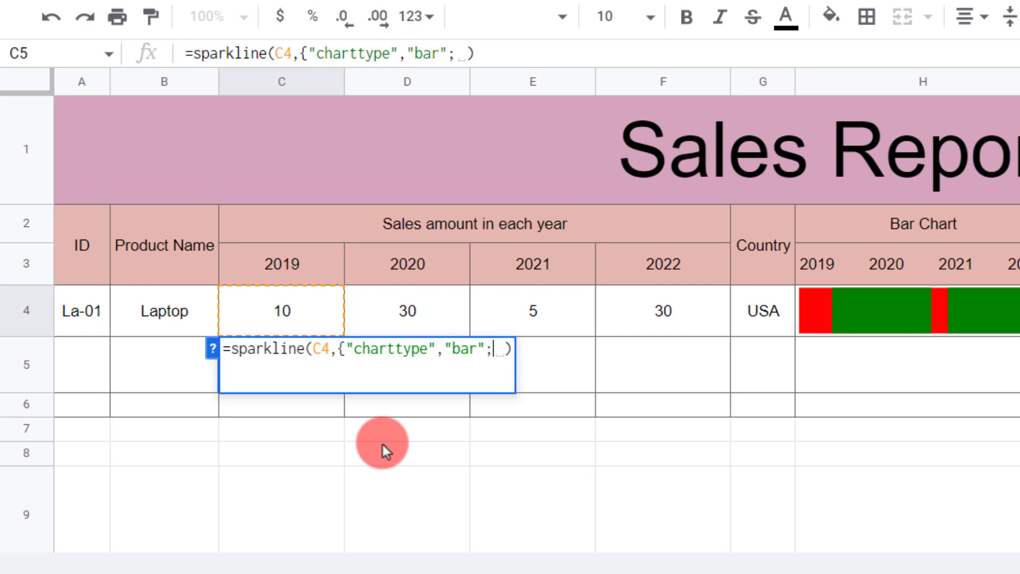
text("color)
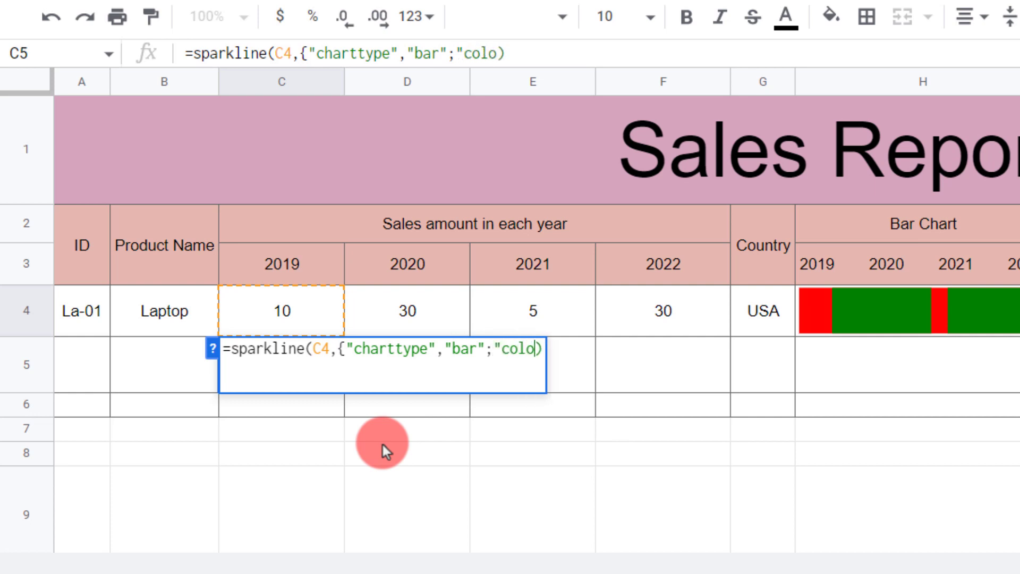
text(1")
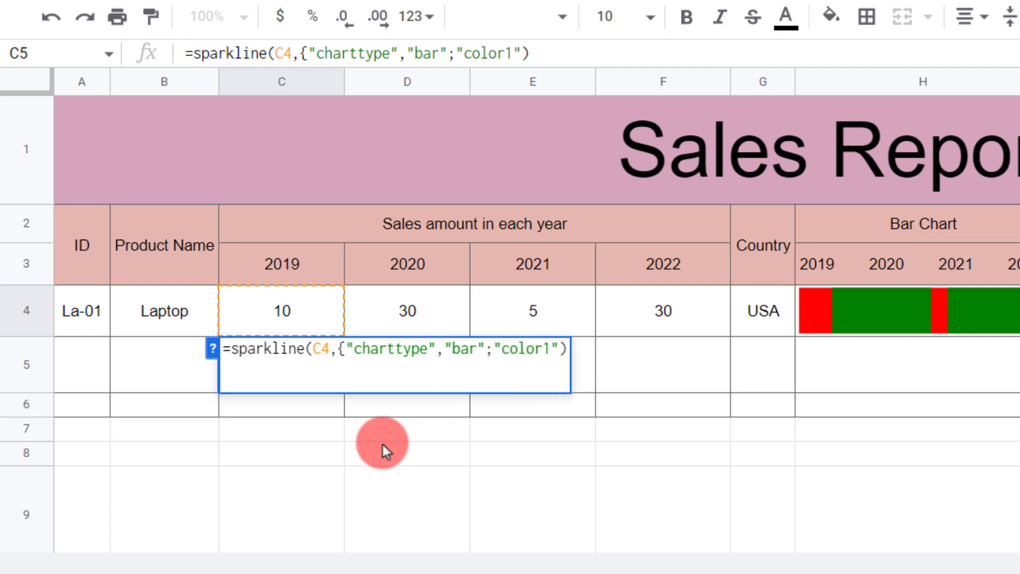
text(,)
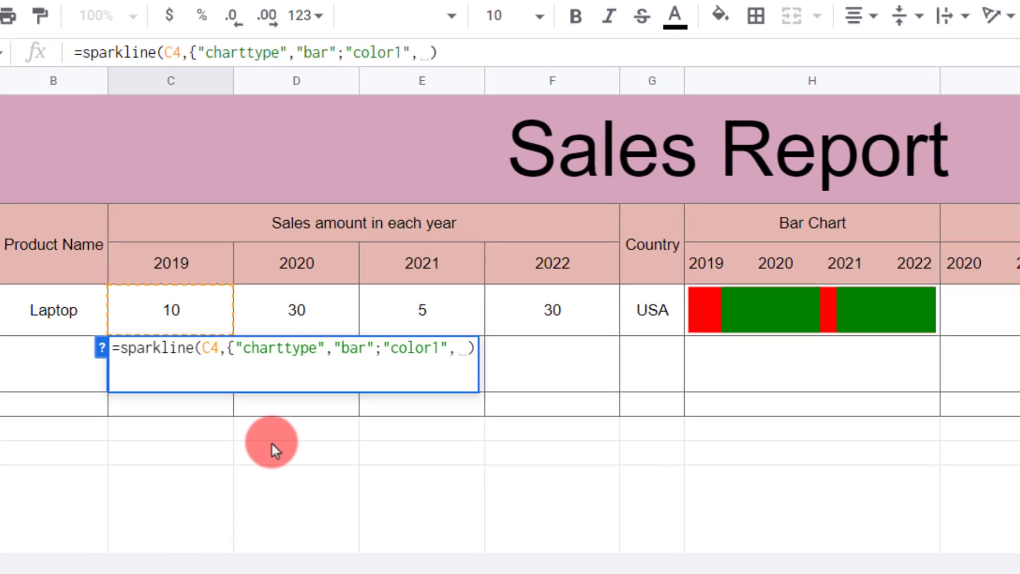
click(579, 341)
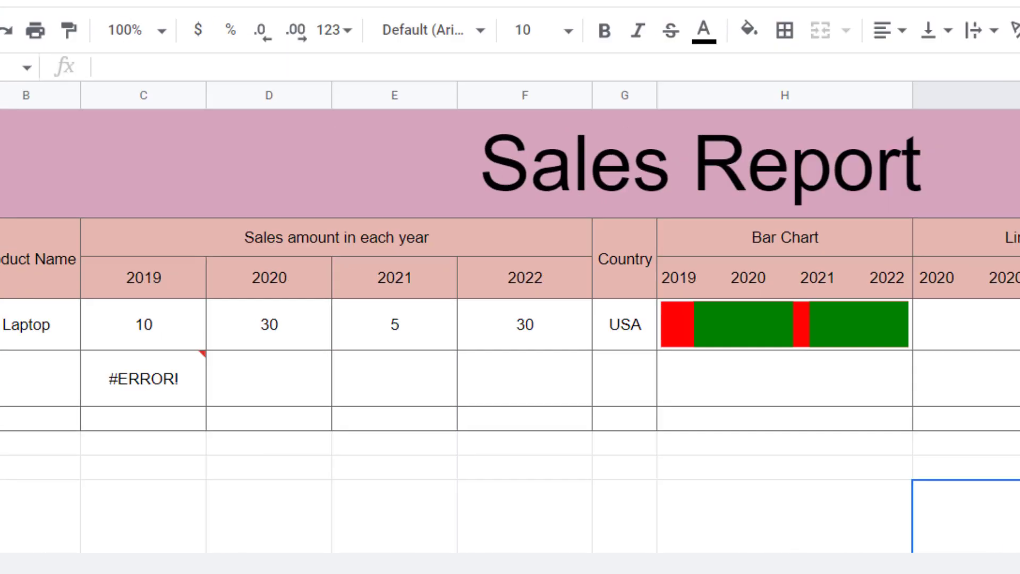
Step: Fix the C5 formula by pasting color #FFC0CB and adding max 50
double_click(174, 371)
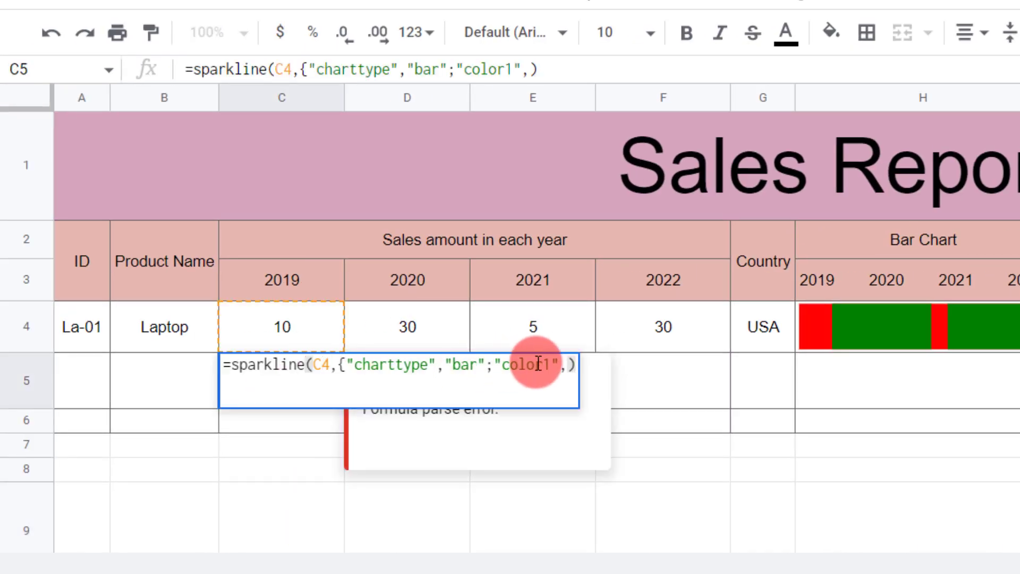
click(576, 365)
right_click(576, 365)
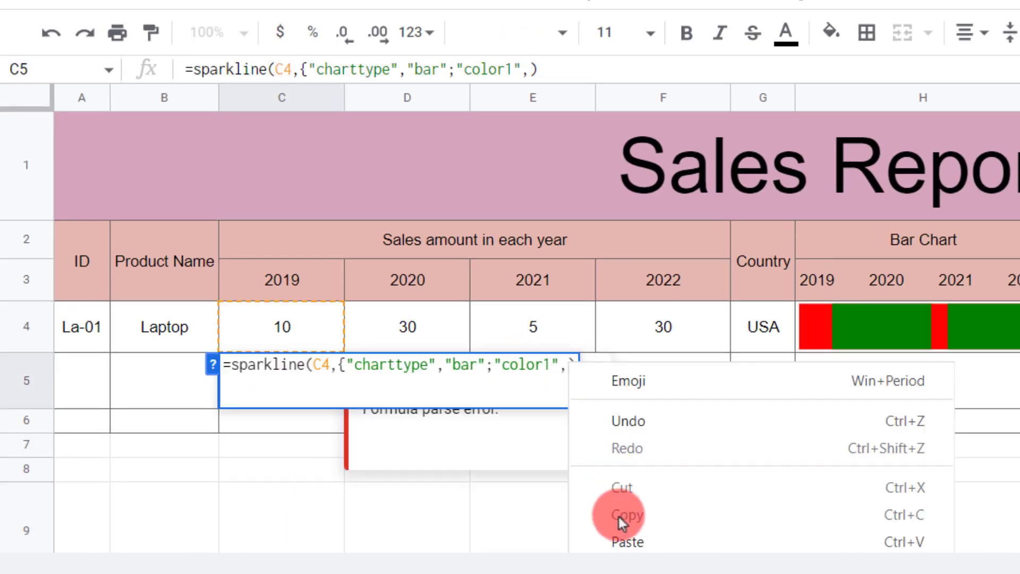
click(622, 541)
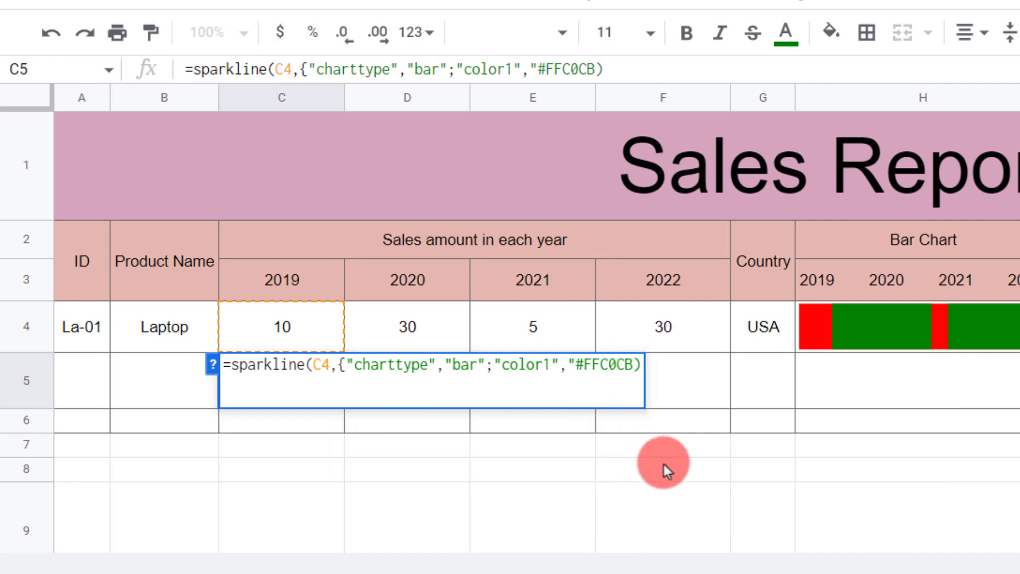
text(";")
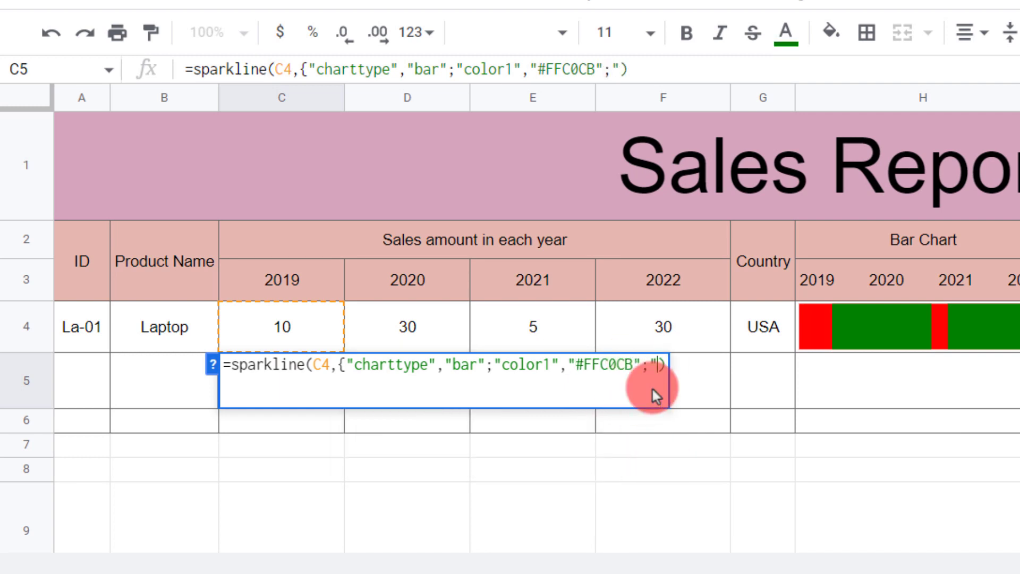
text(max)
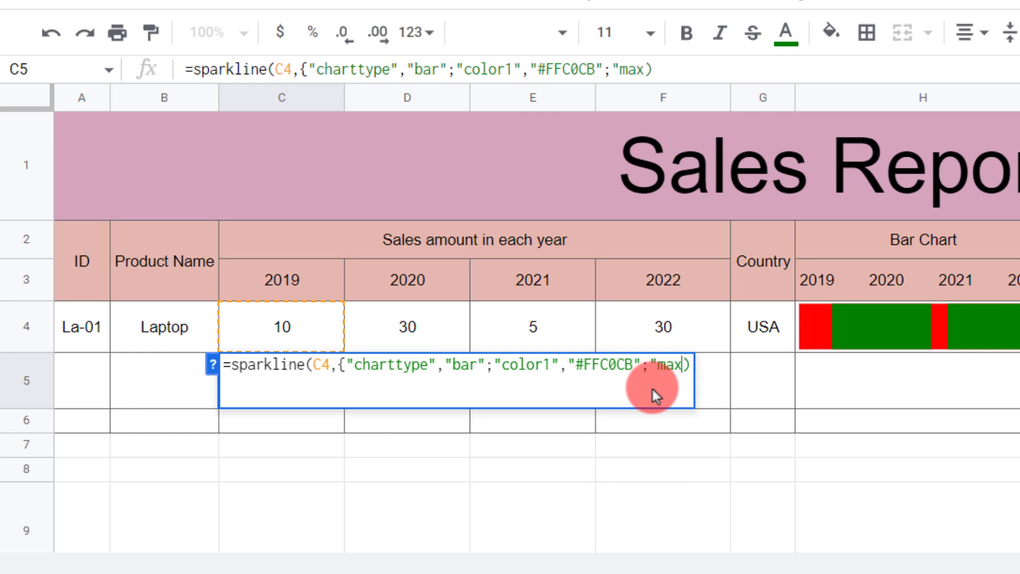
text(",)
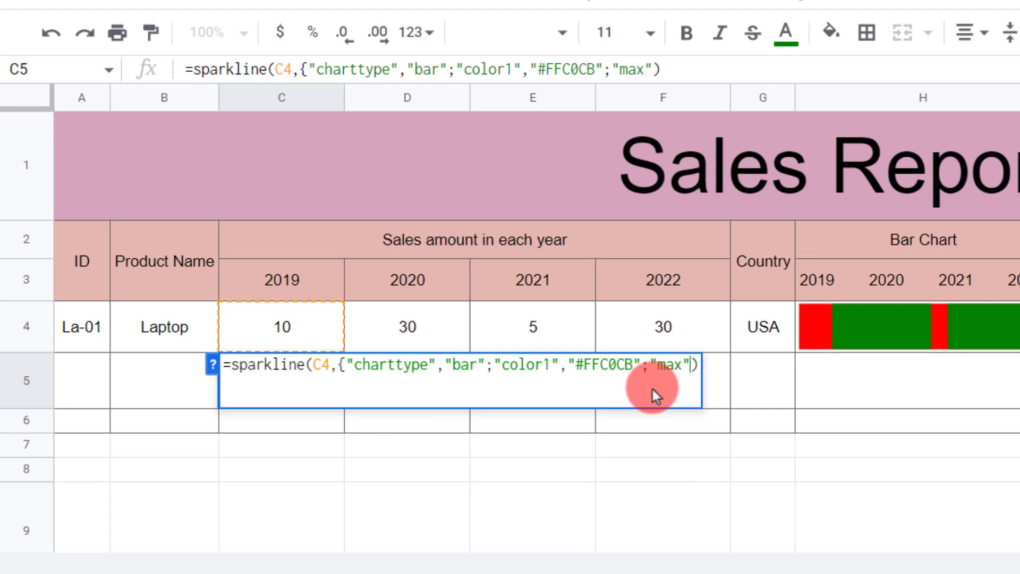
text(50})
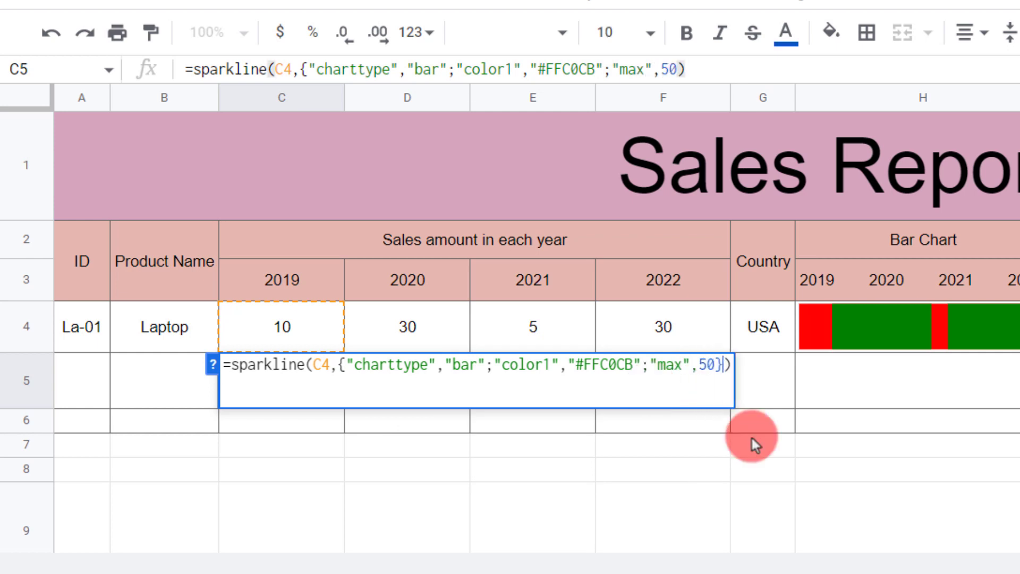
key(Return)
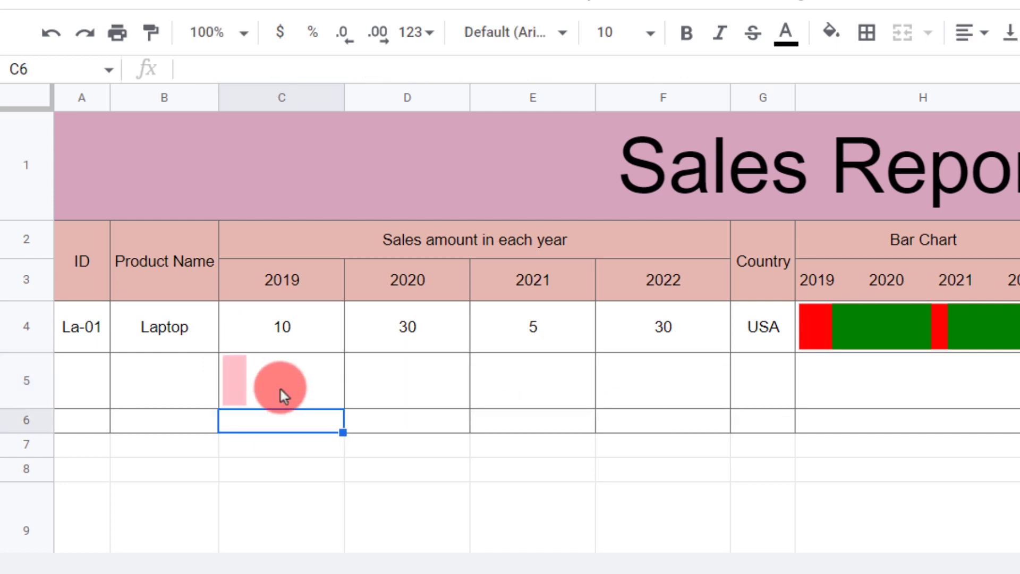
Step: Copy the C5 pink bar sparkline across D5:F5 with the fill handle
click(309, 402)
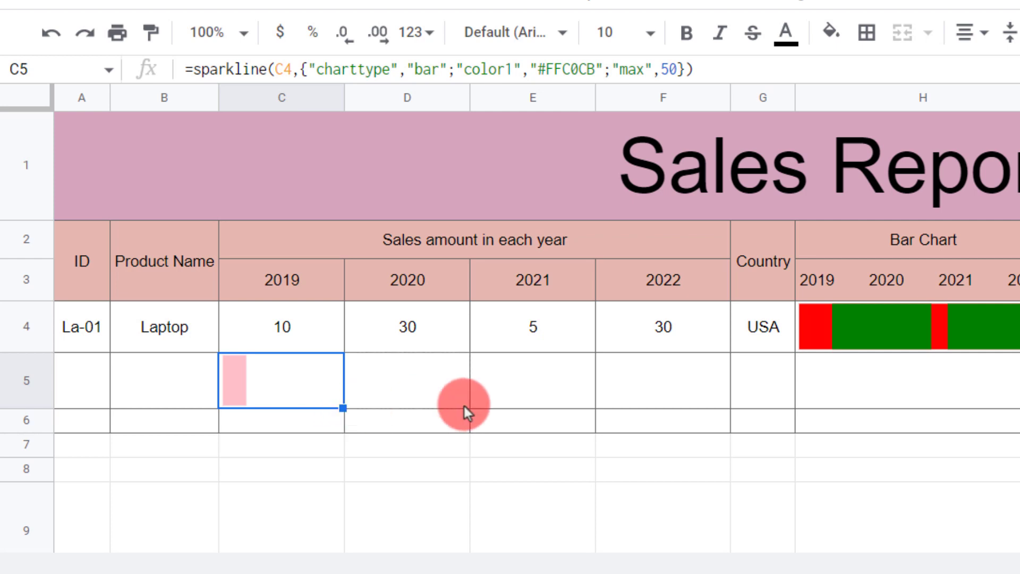
drag(467, 412, 692, 399)
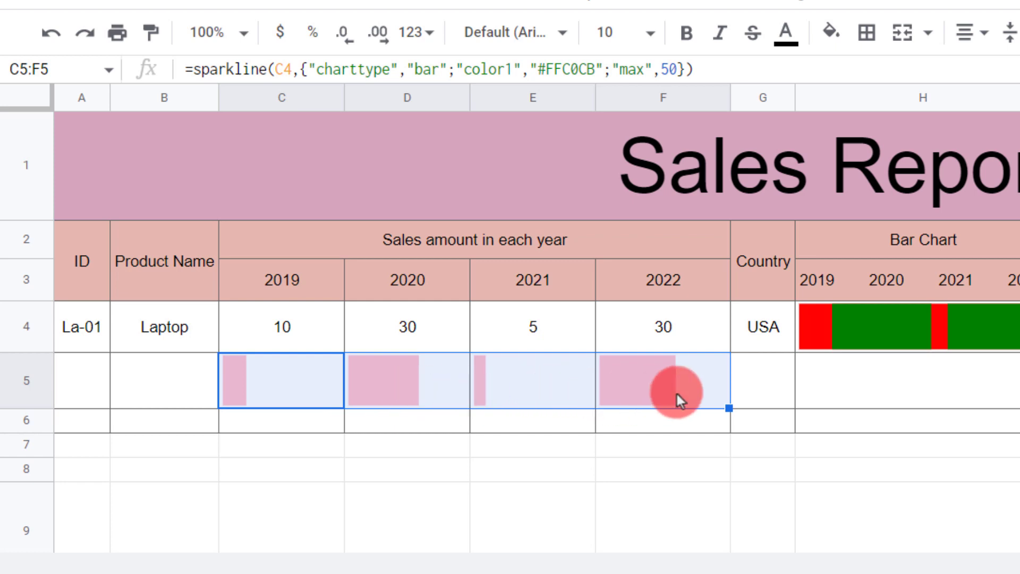
click(677, 455)
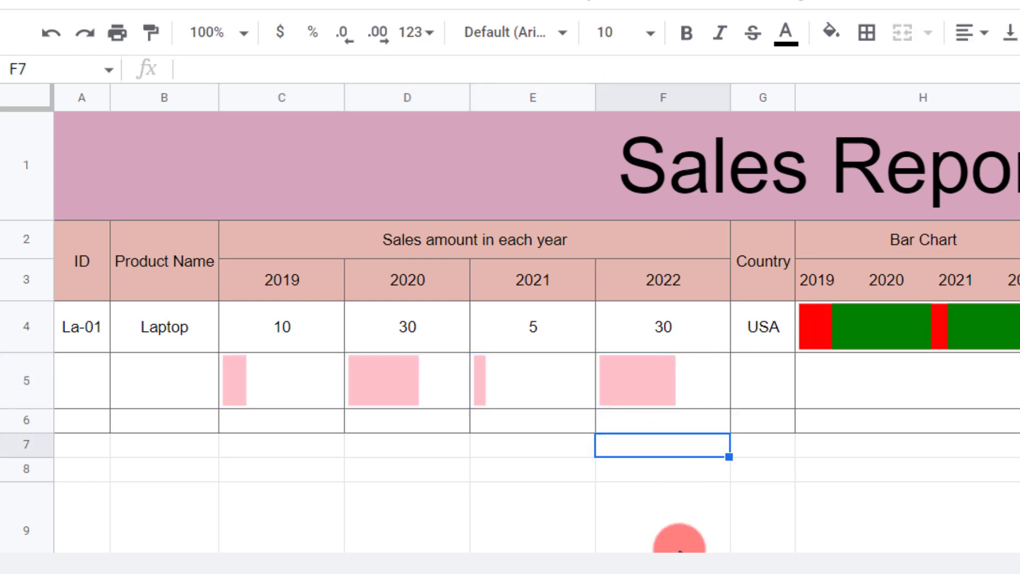
Step: Type a sparkline in I4 charting C4:F4 as a blue line, linewidth 3
click(665, 380)
click(1009, 327)
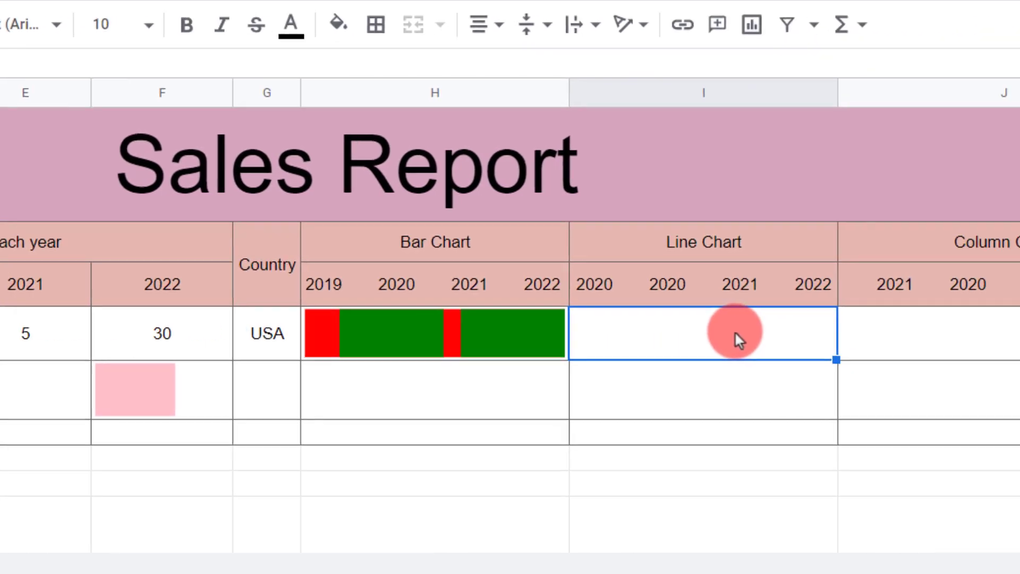
text(=)
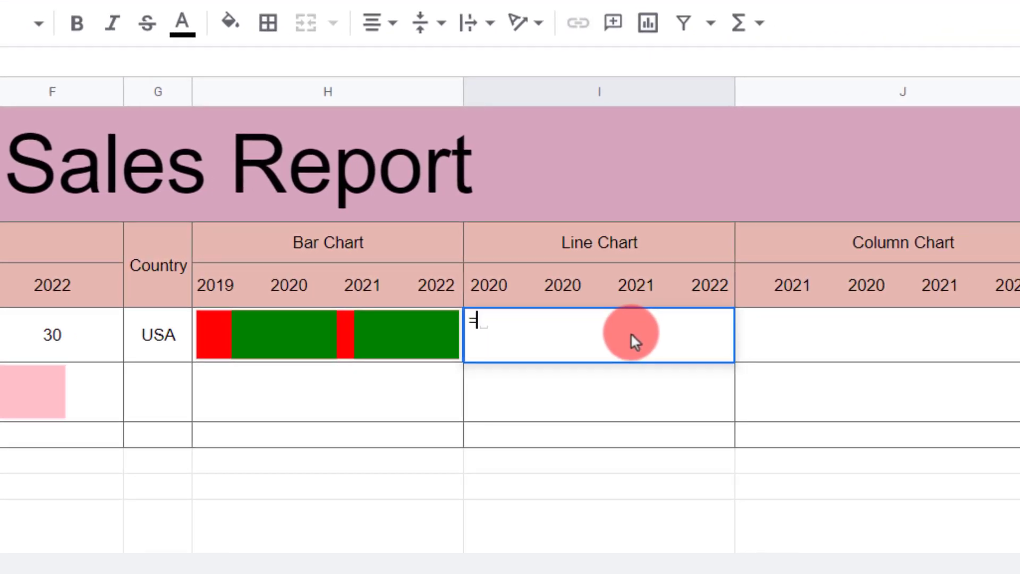
text(spar)
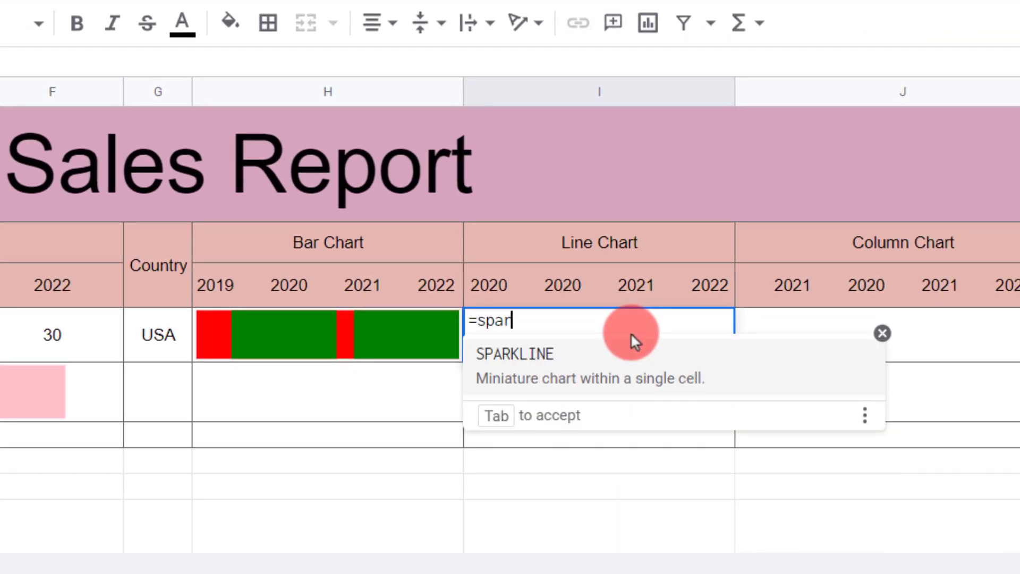
text(kline())
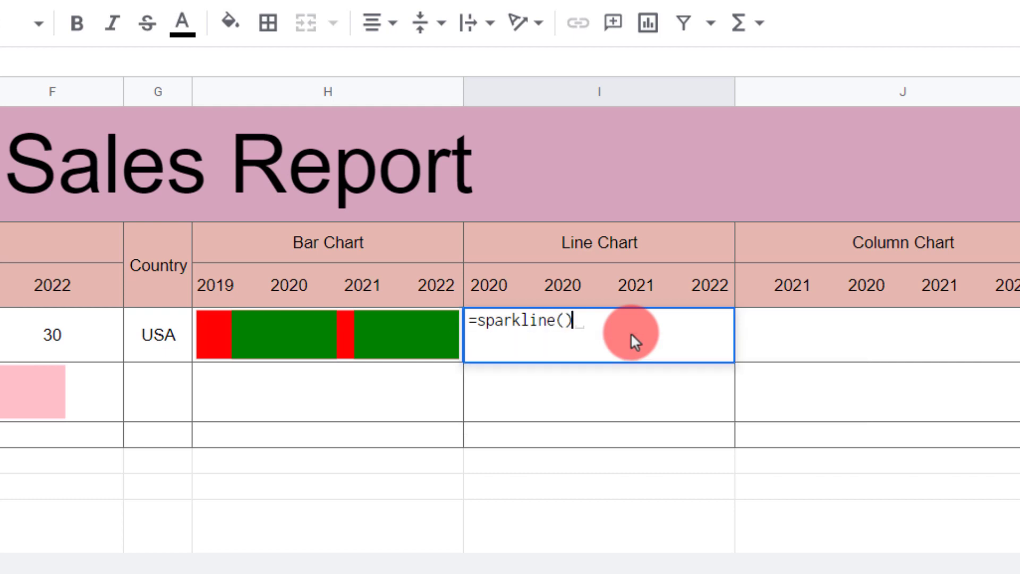
click(568, 320)
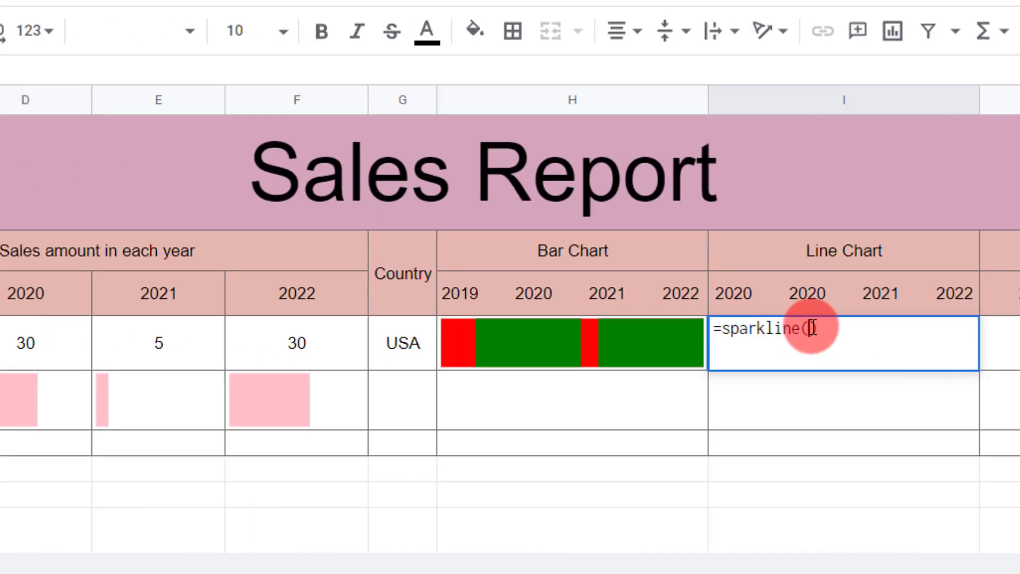
drag(285, 355, 707, 371)
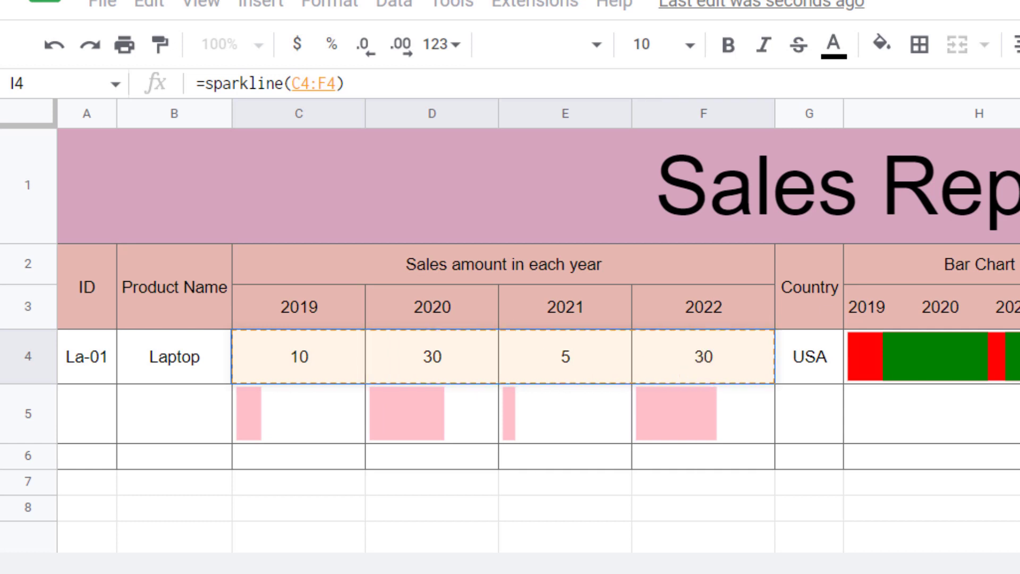
text(,)
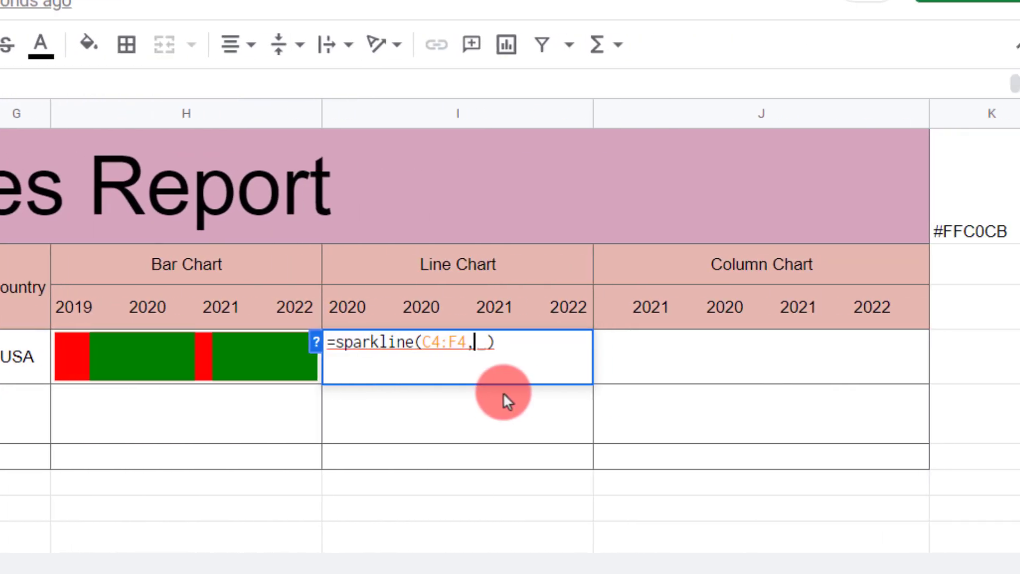
text({")
text(chartty)
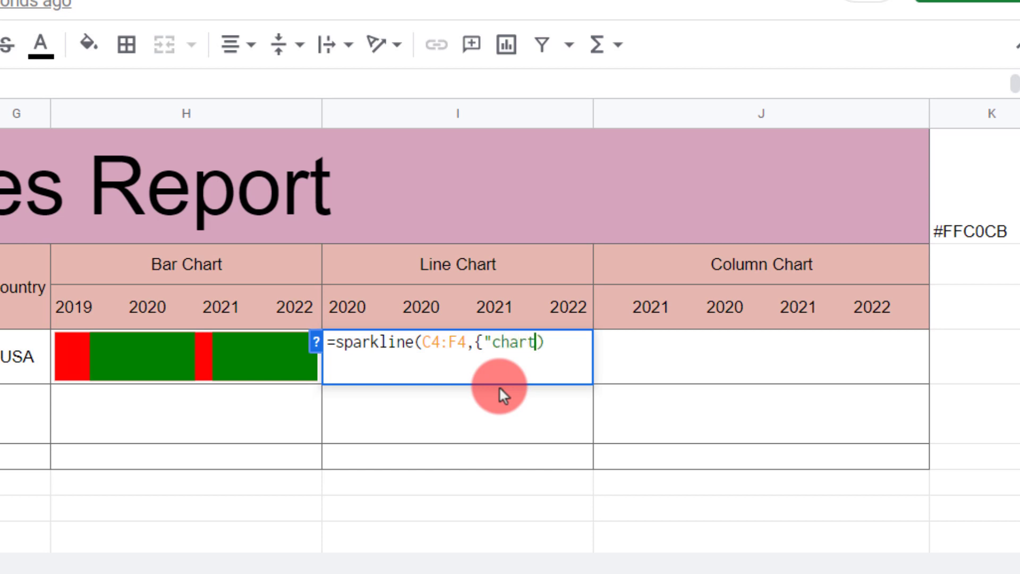
text(pe")
text(,"l)
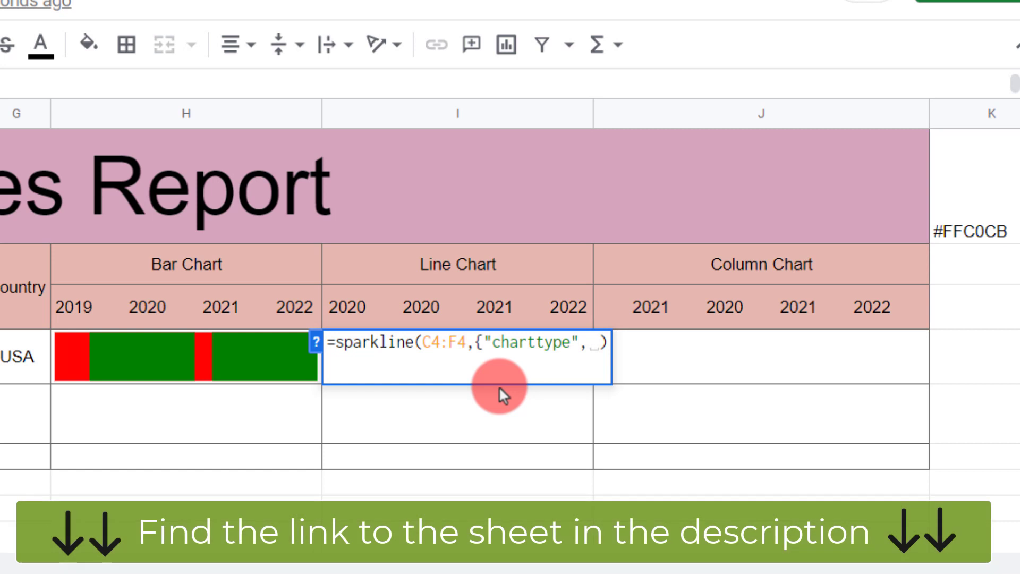
text(ine";)
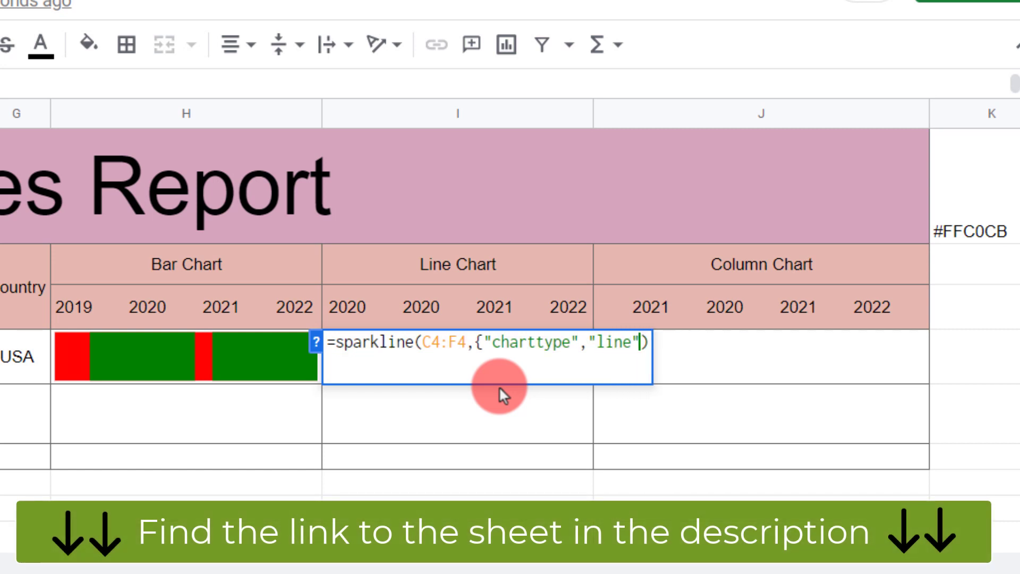
text("co)
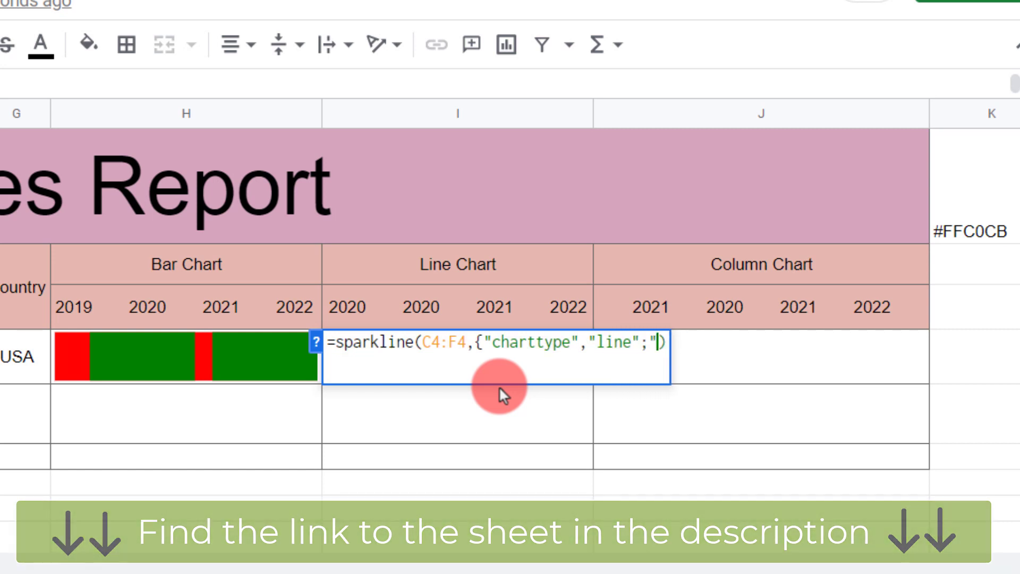
text(lor",)
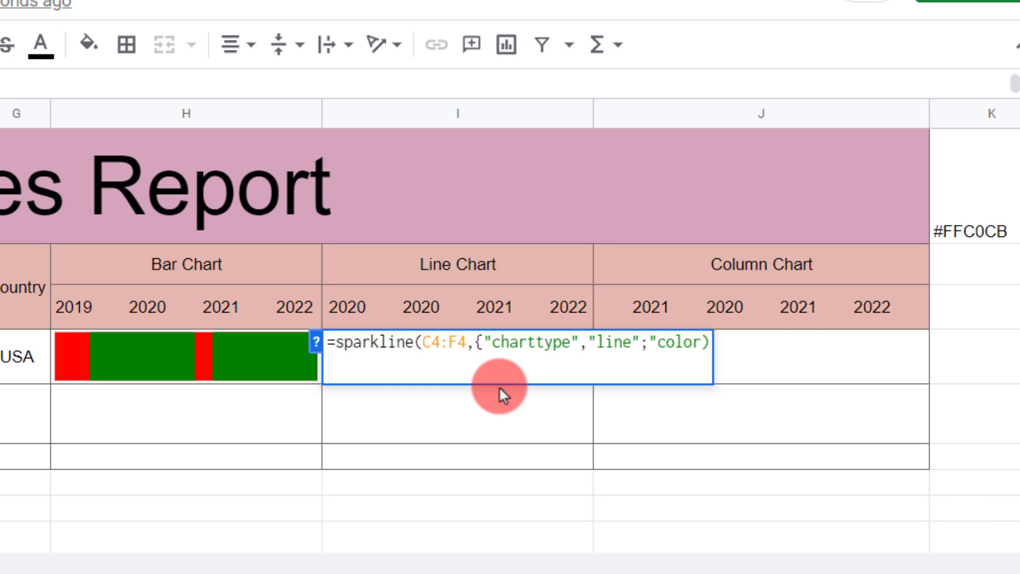
text("blue")
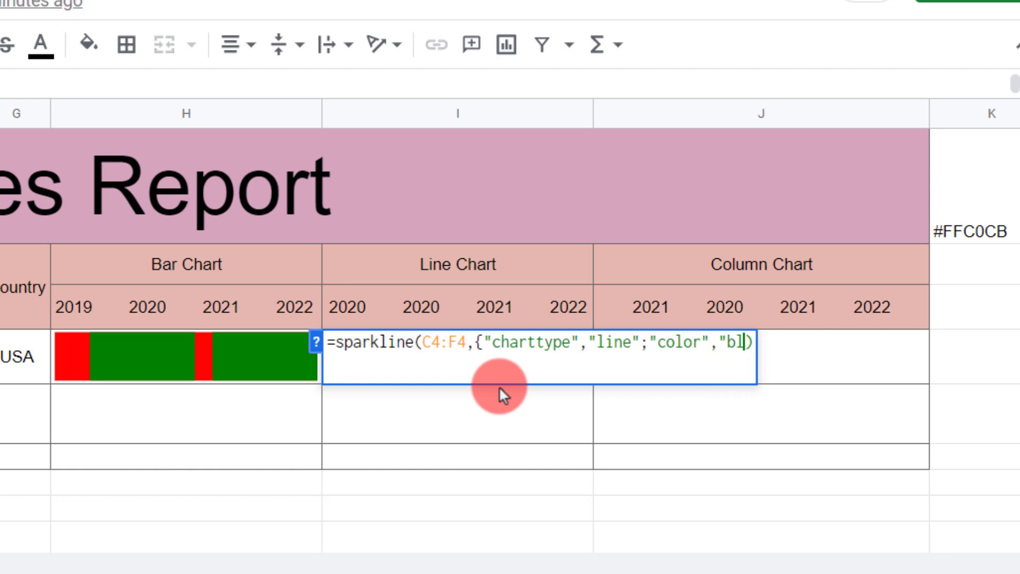
text(;)
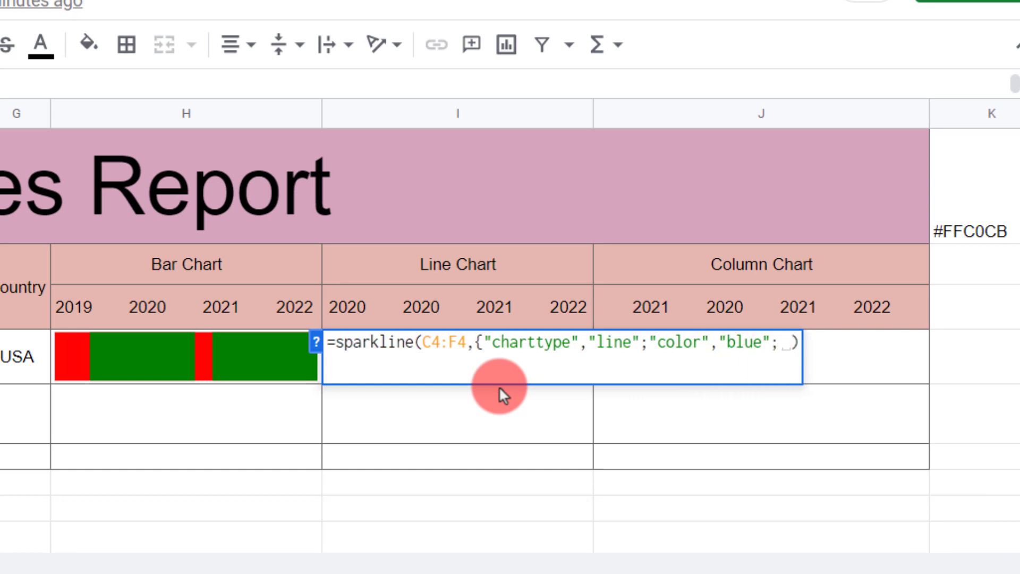
text("linewi)
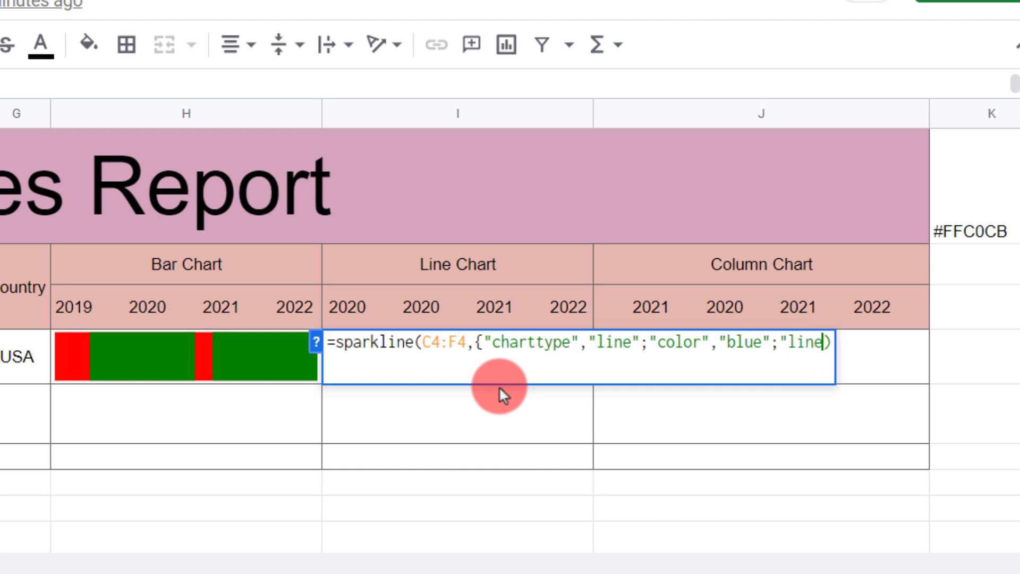
text(dth")
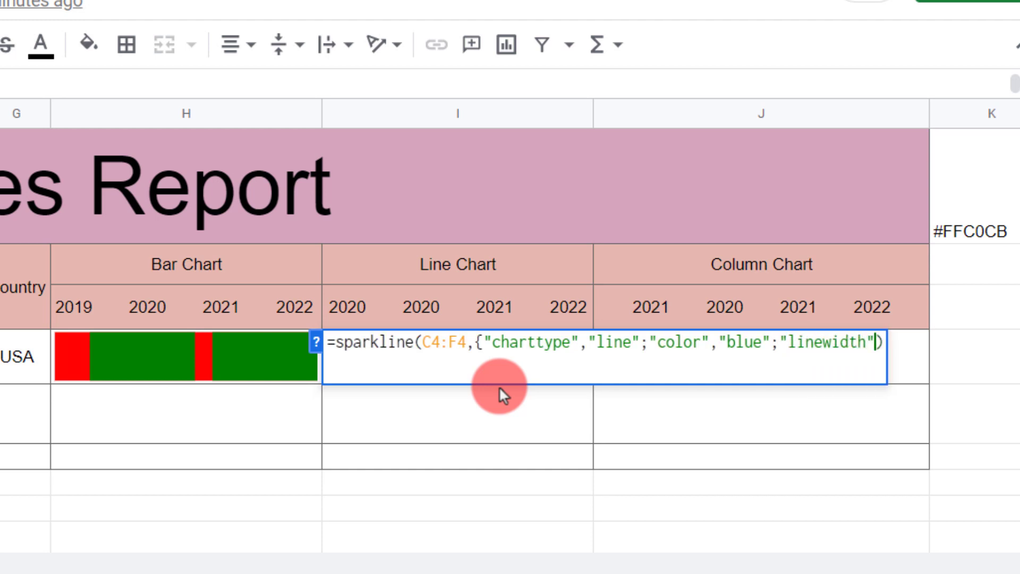
text(,3)
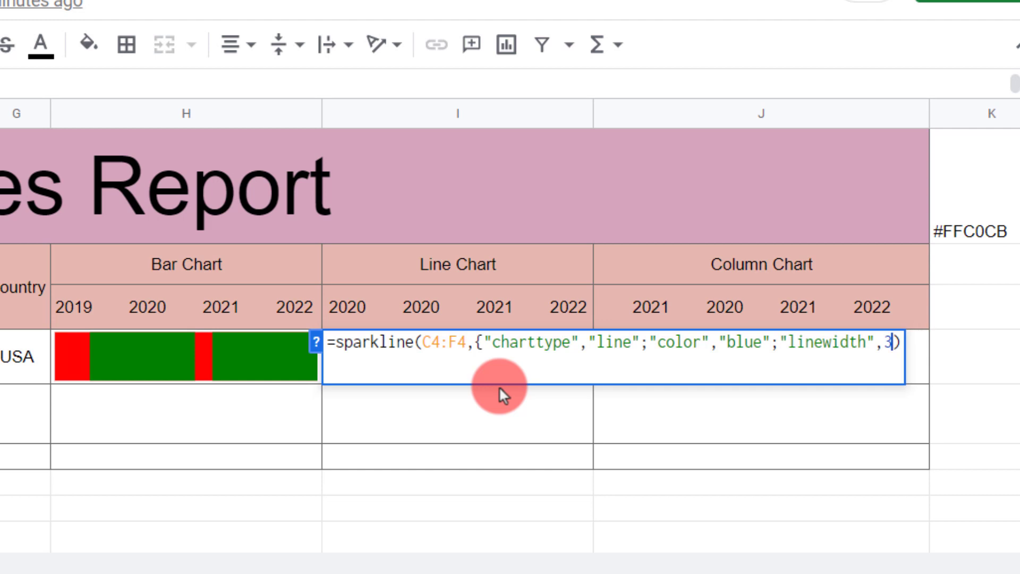
text(})
Step: Commit the I4 line sparkline, then change its linewidth from 3 to 5
key(Return)
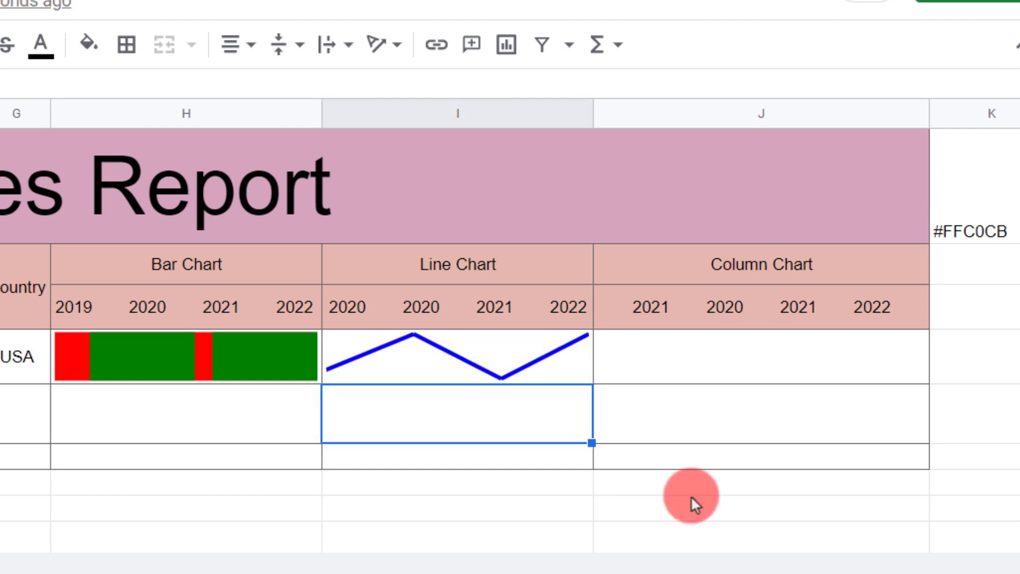
click(548, 372)
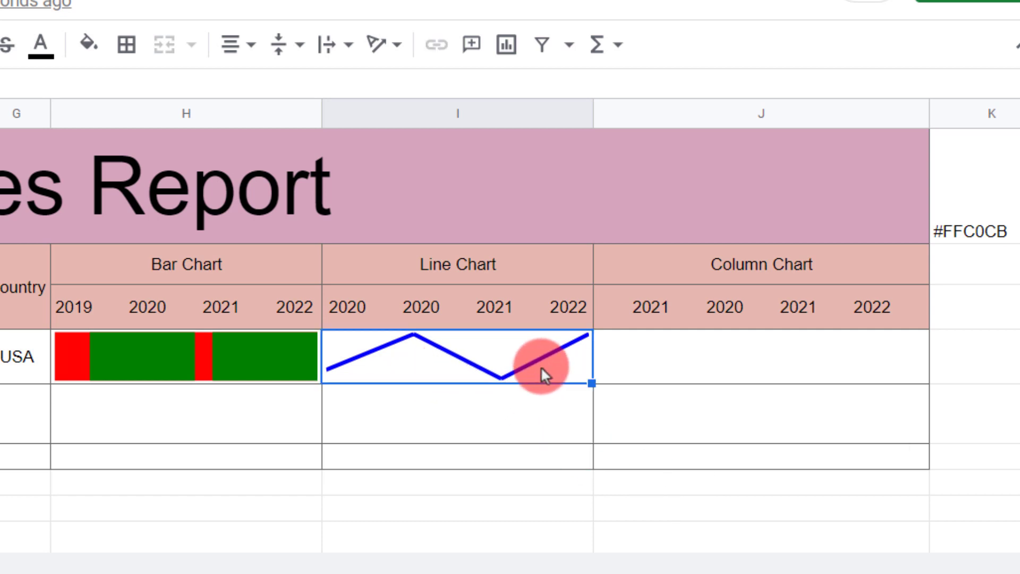
click(0, 79)
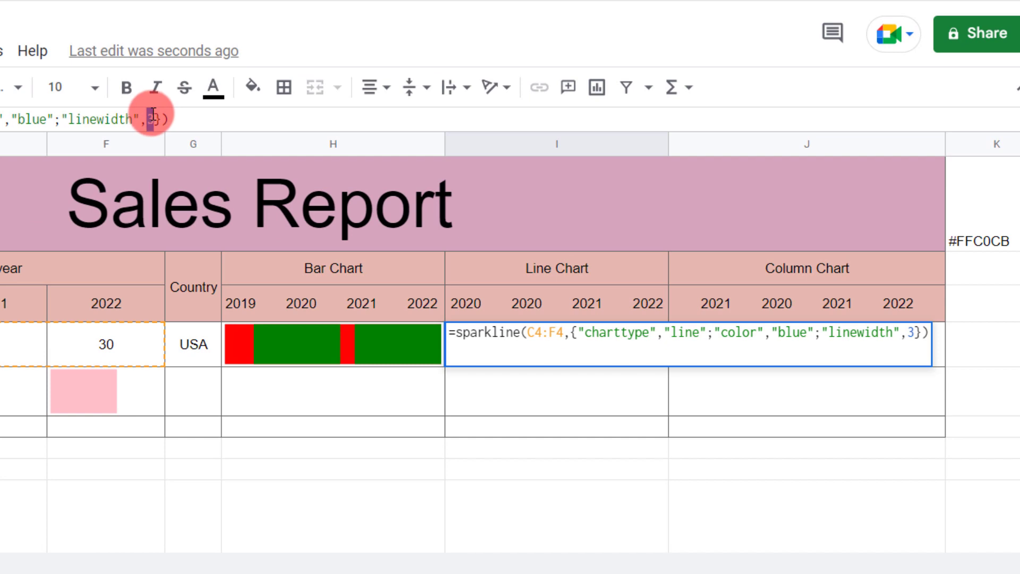
key(Delete)
text(5)
key(Return)
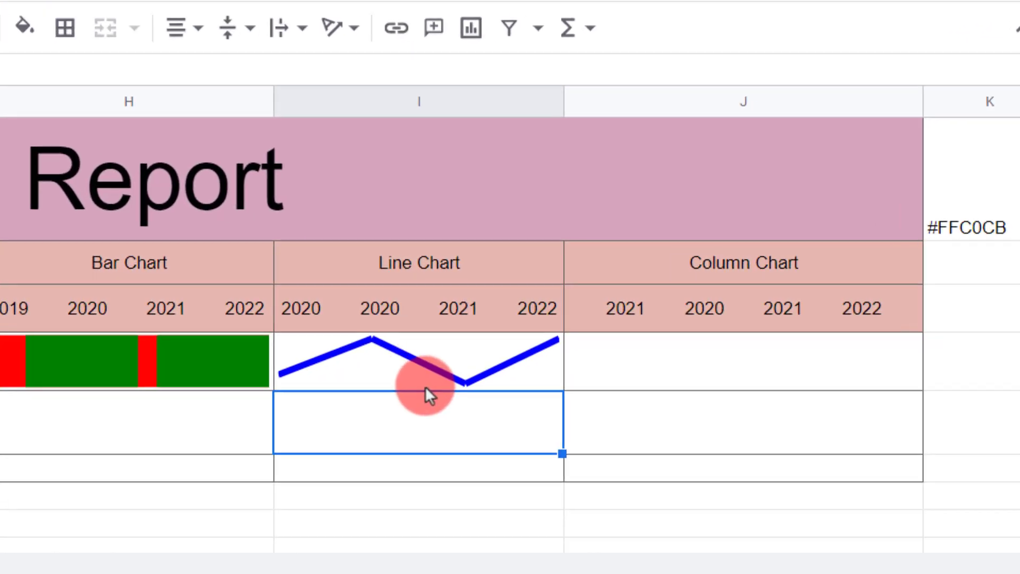
Step: Enter a C4:F4 column sparkline in J4: red columns, green lowest, blue highest
click(538, 378)
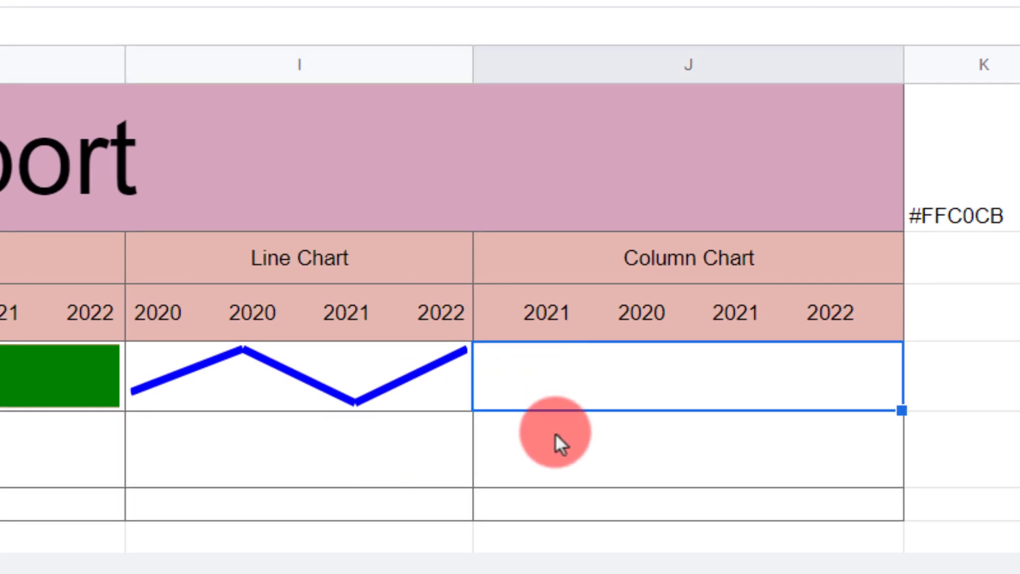
text(=)
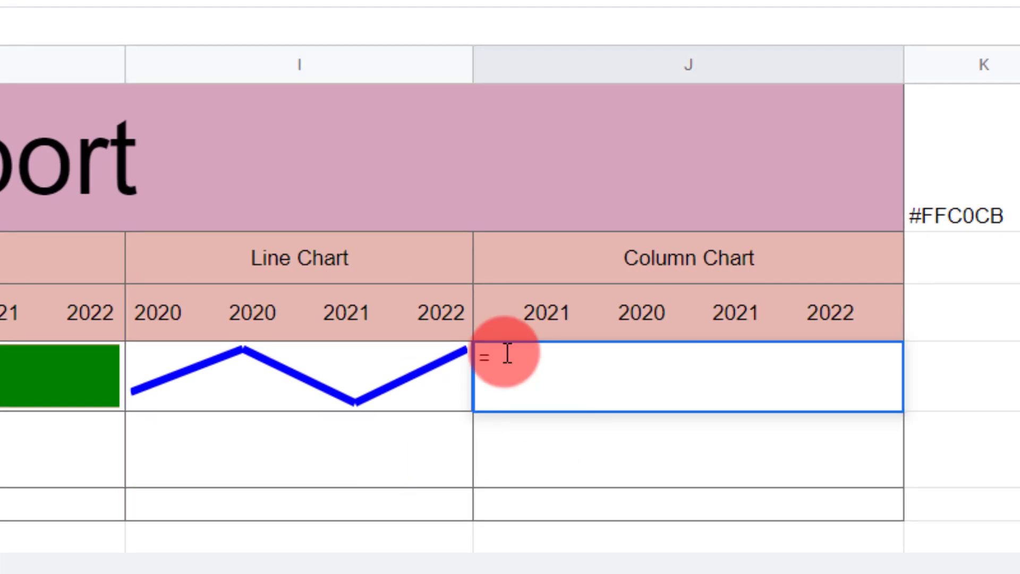
text(spark)
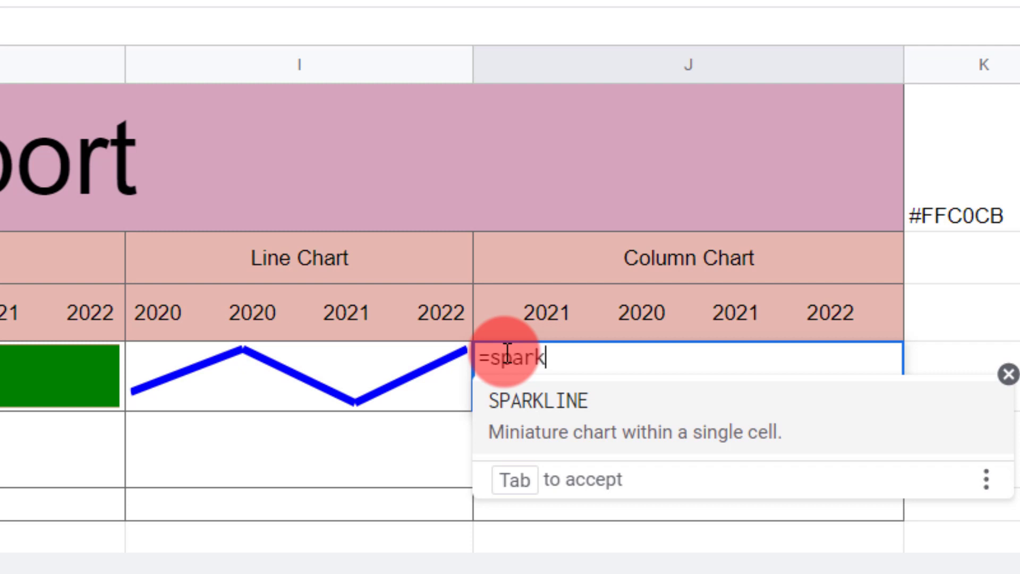
text(line()
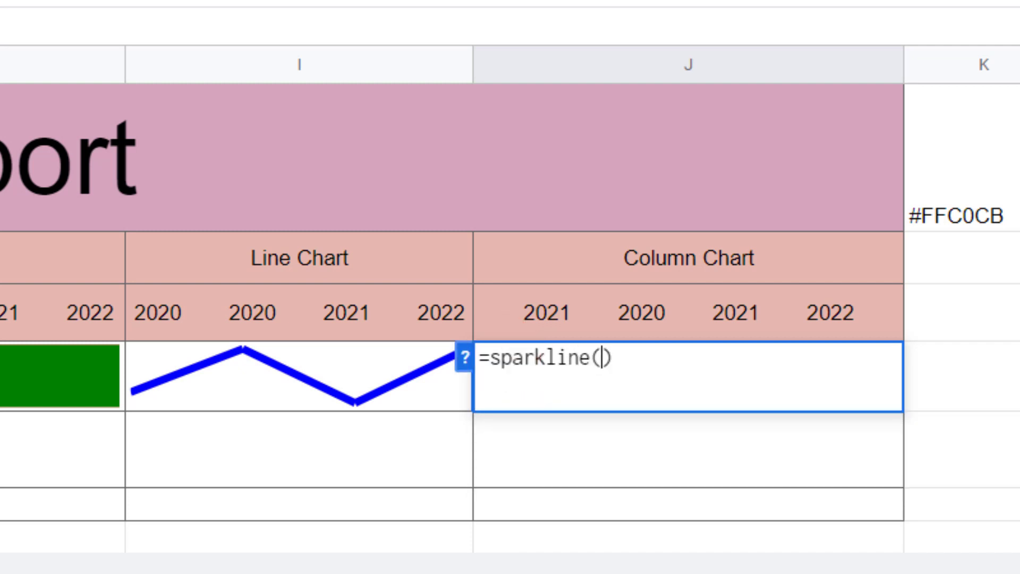
text(C4:F4, )
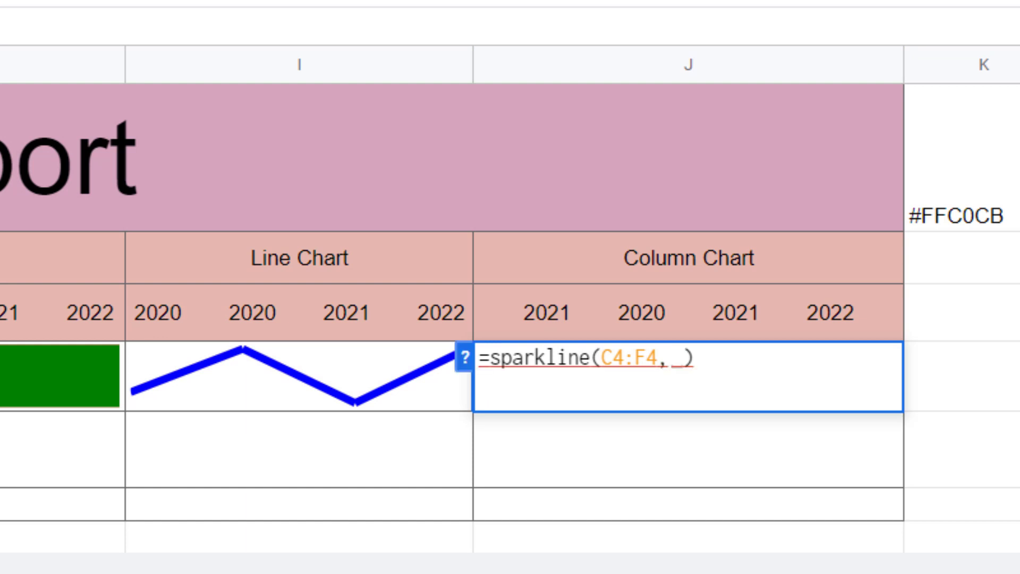
text({"chartt)
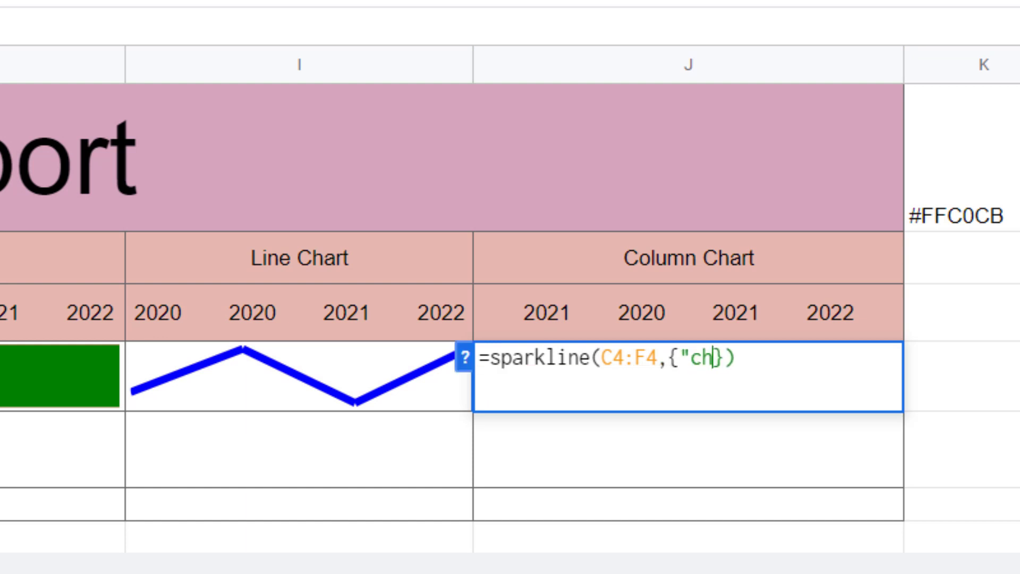
text(ype")
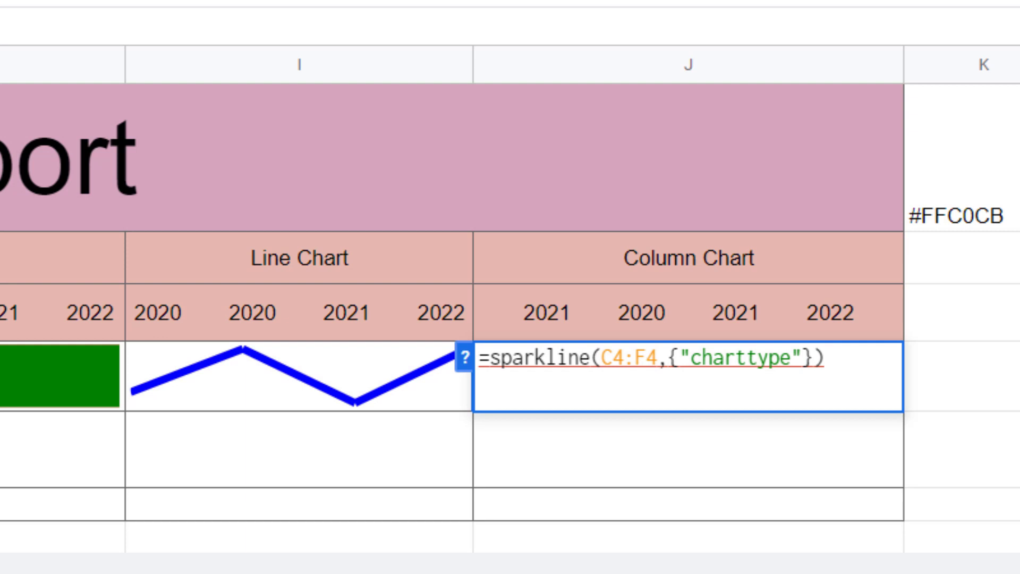
text(,"col)
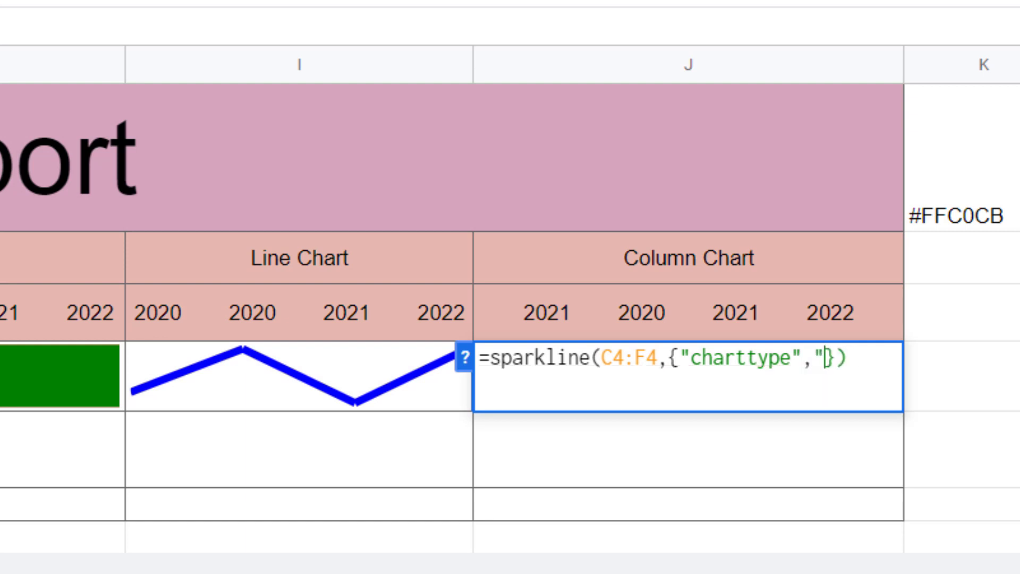
text(umn")
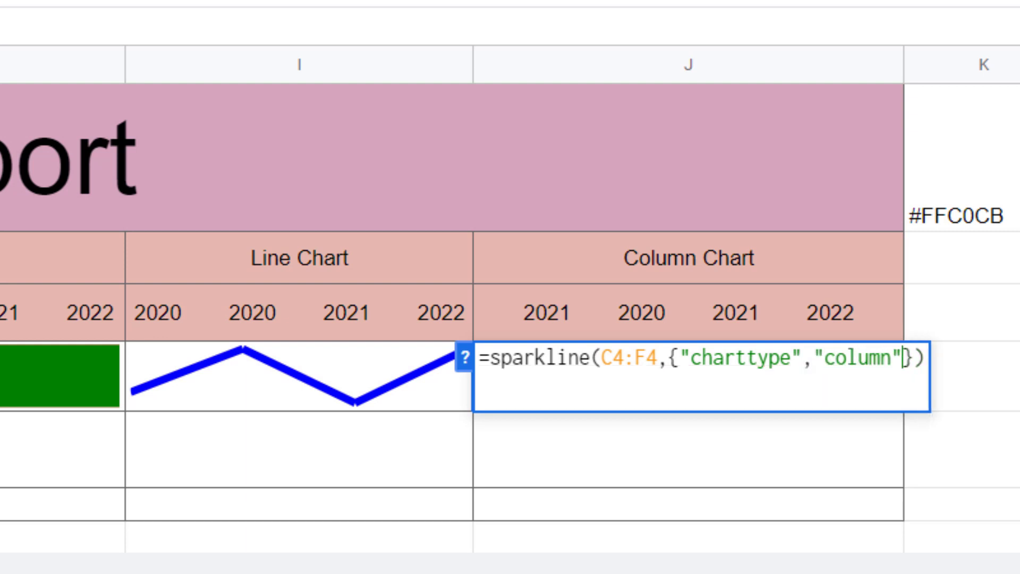
text(;"col)
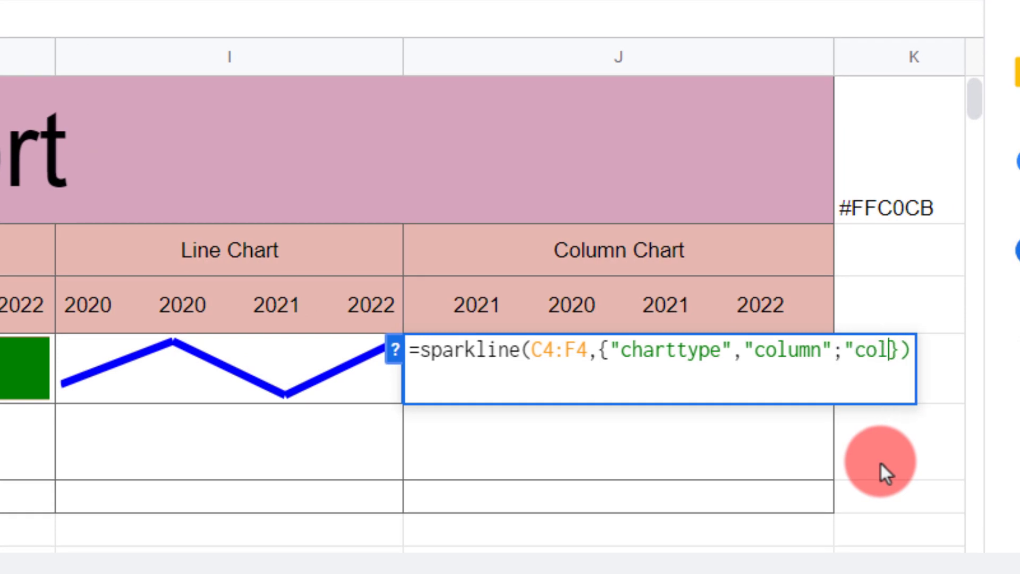
text(or)
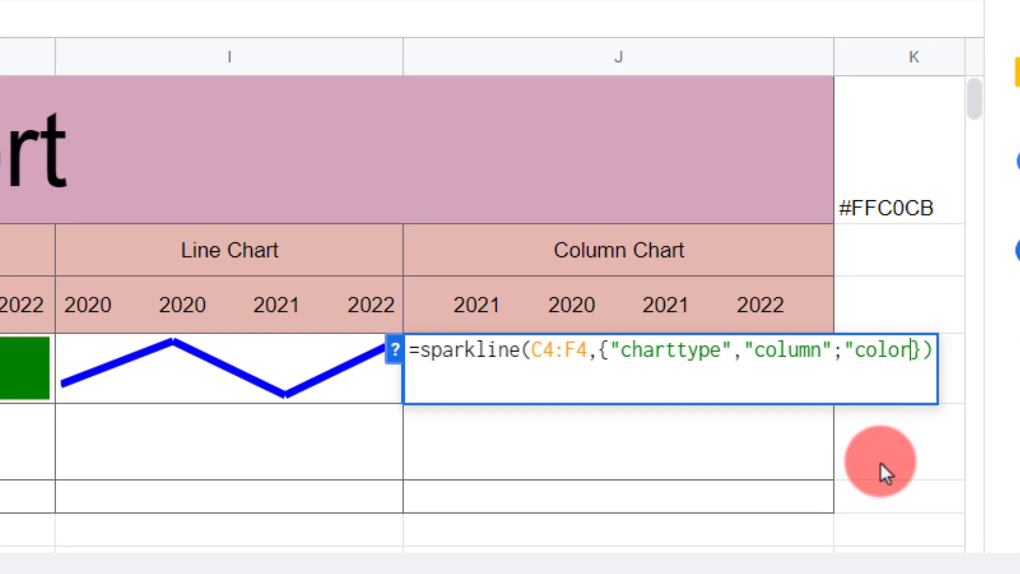
text(","r)
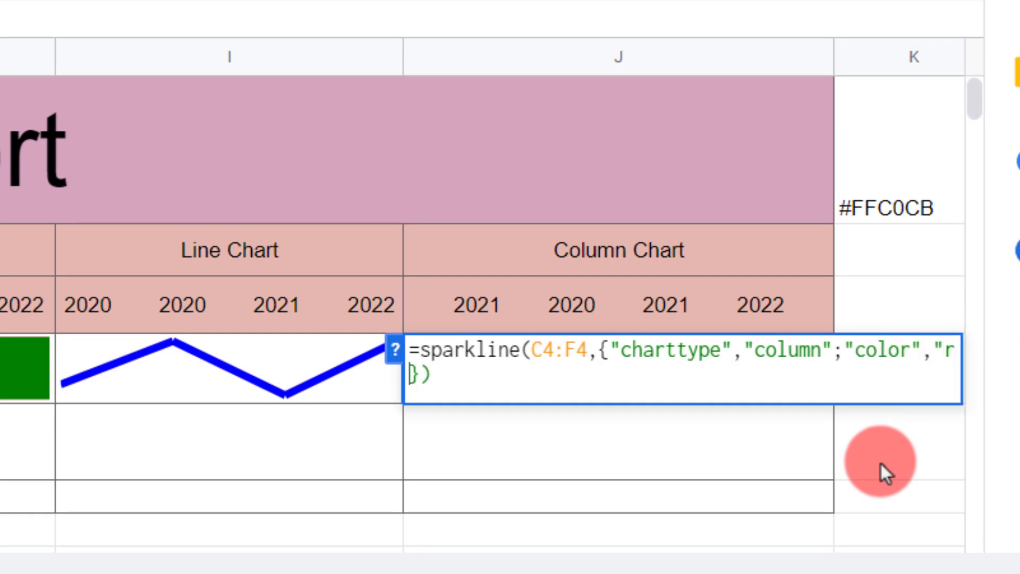
text(ed")
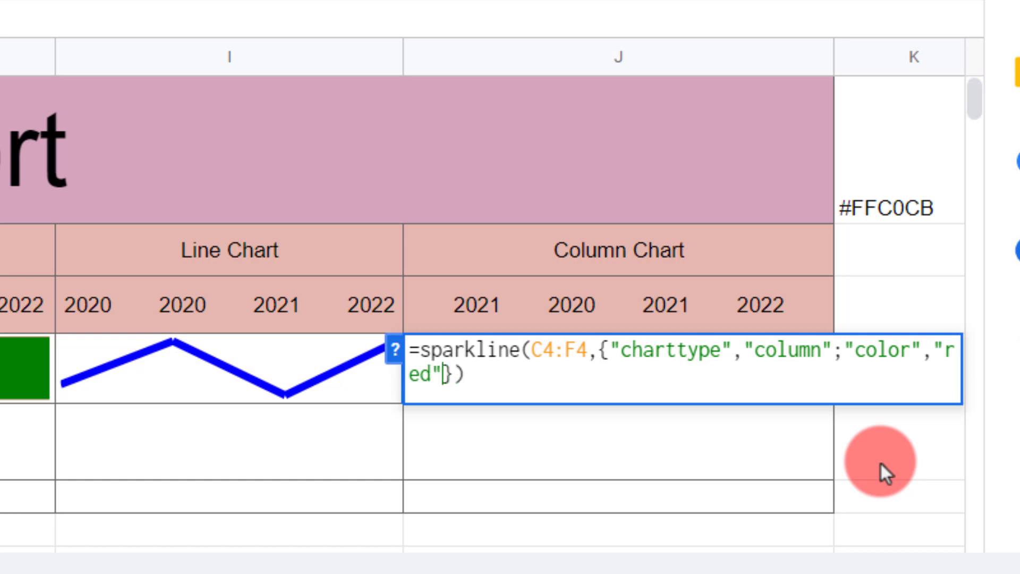
text(;"low)
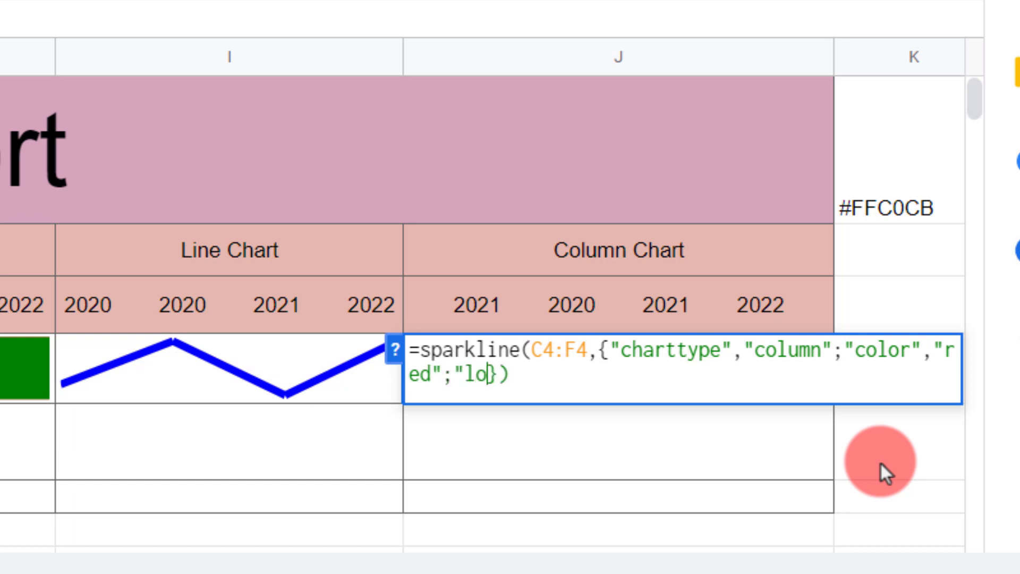
text(color",)
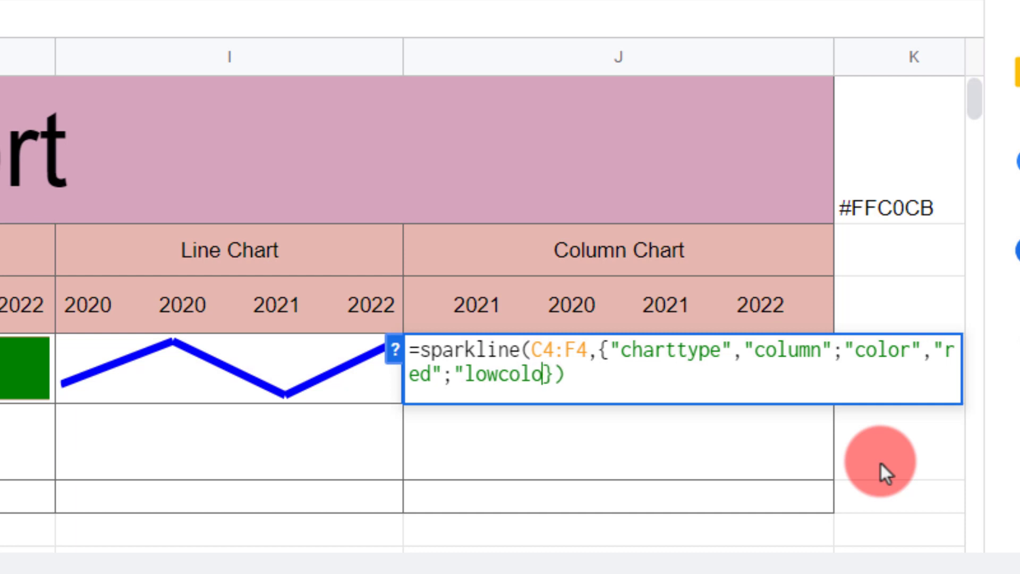
text("green)
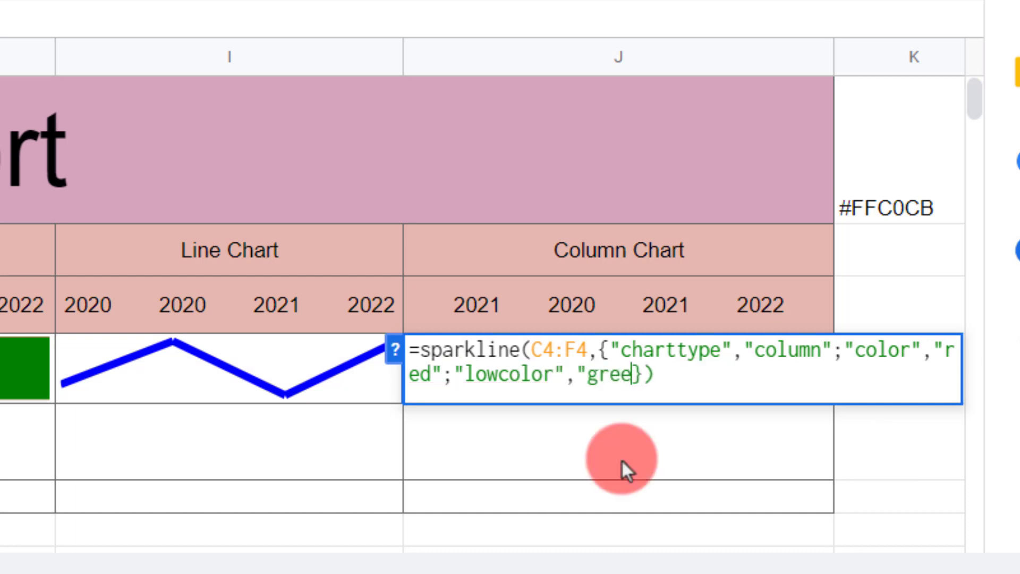
text(";"highcolo)
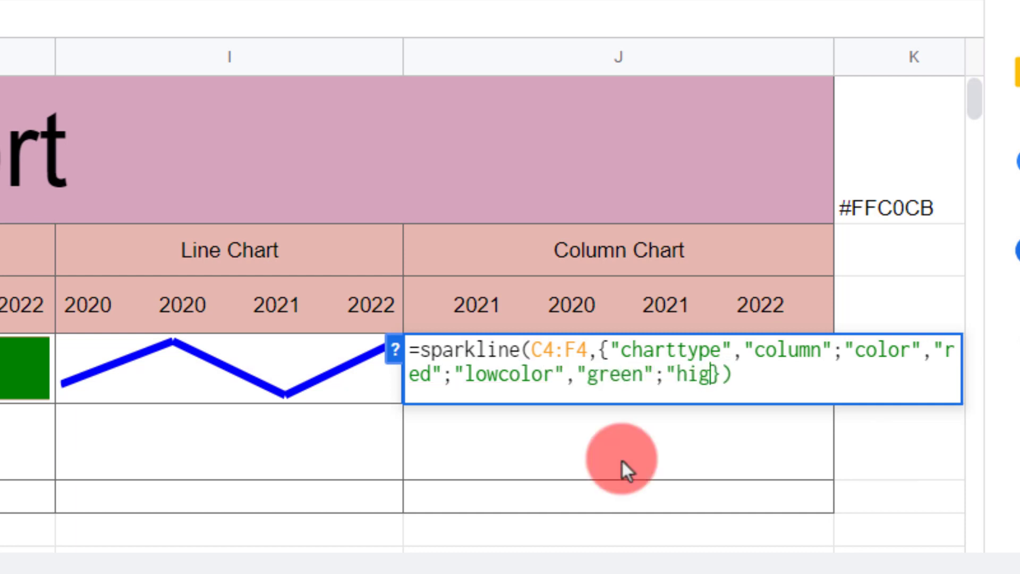
text(r",)
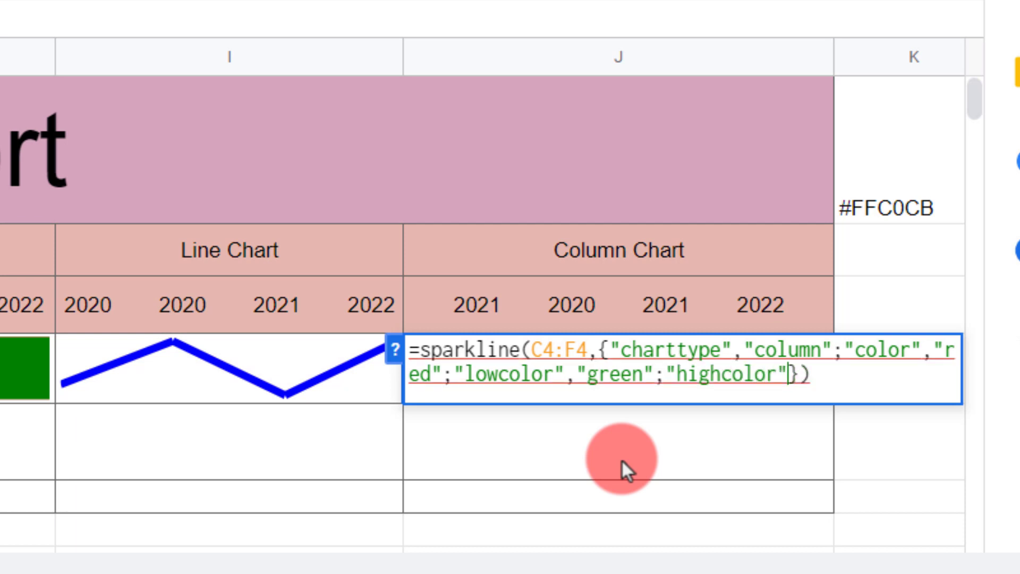
key(BackSpace)
text("blue)
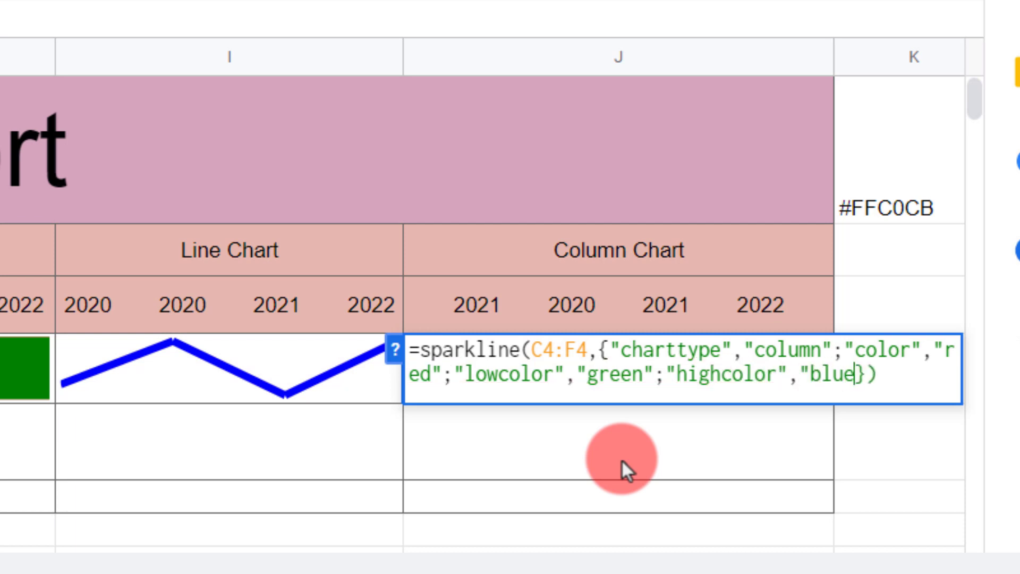
text(")
key(Return)
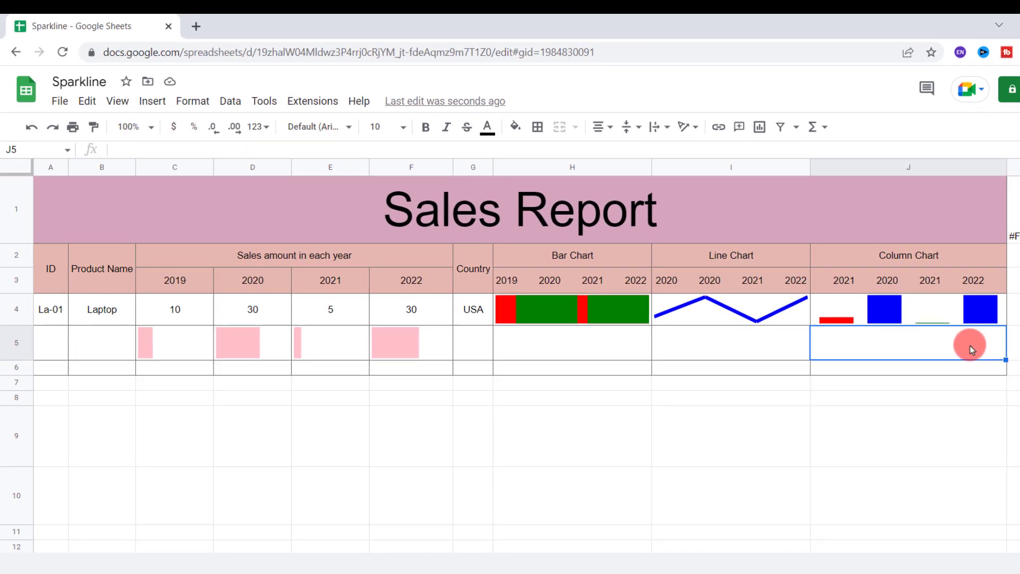
Step: Enter charttype/column and color/red as the first options rows from B9
click(122, 442)
text(charttype)
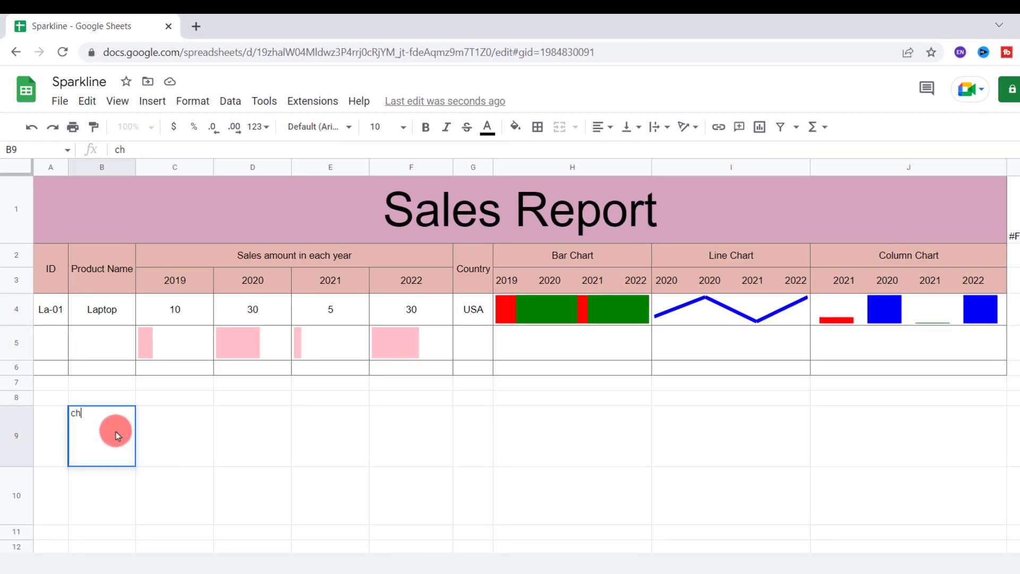
key(Tab)
text(column)
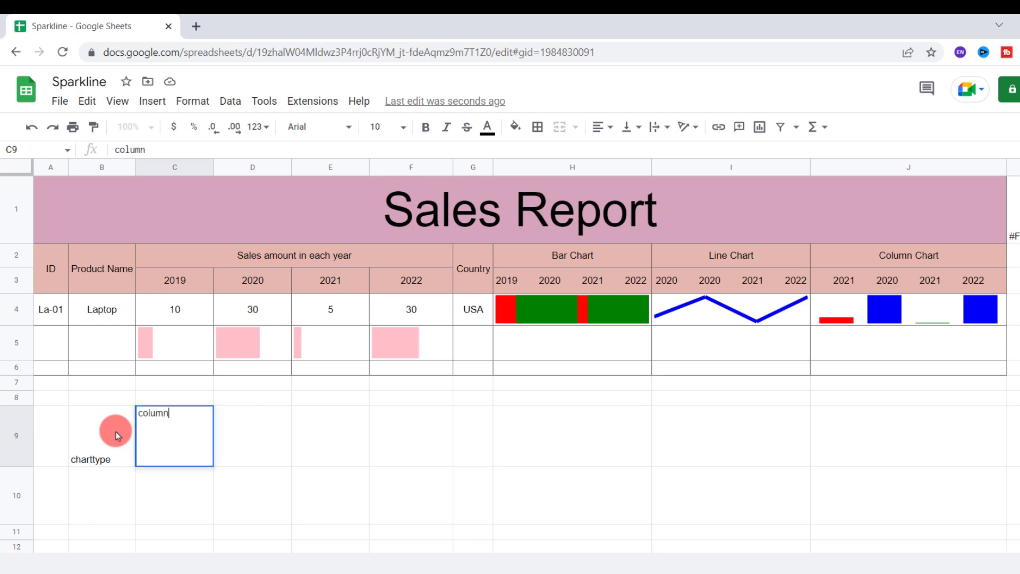
key(Return)
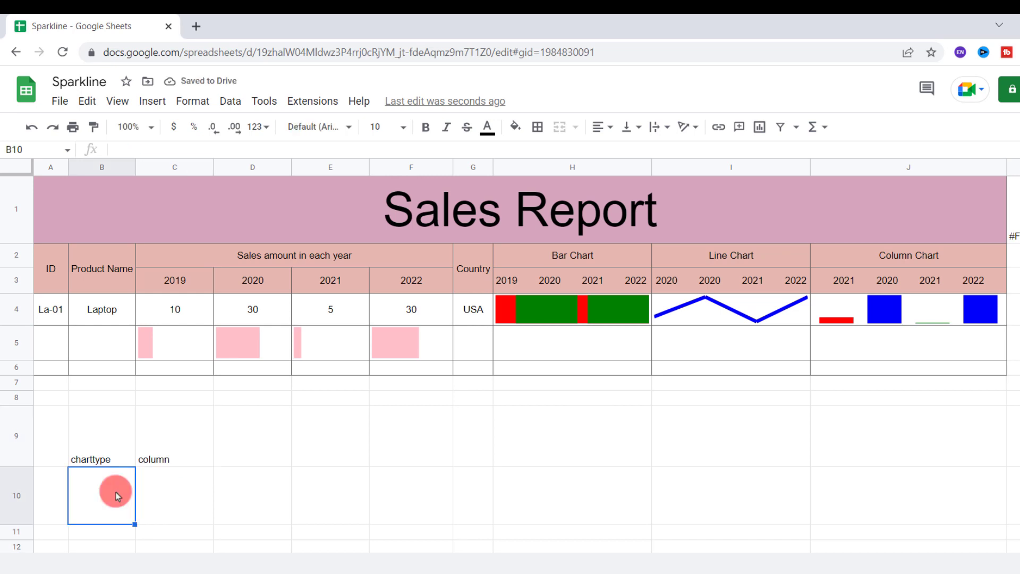
text(color)
key(Tab)
text(red)
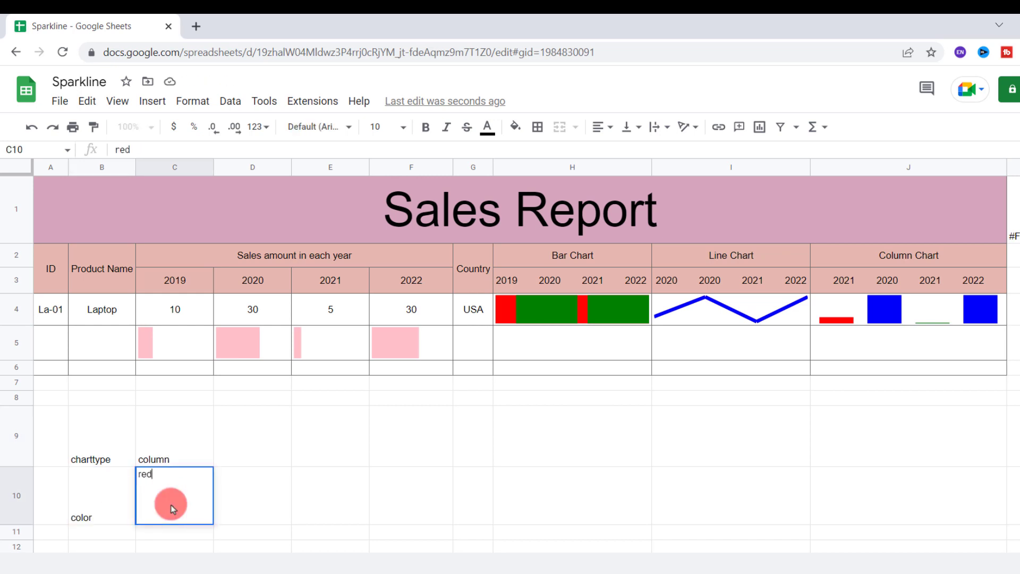
key(Return)
Step: Add lowcolor/green and highcolor/blue rows, then select B9:C12
text(lo)
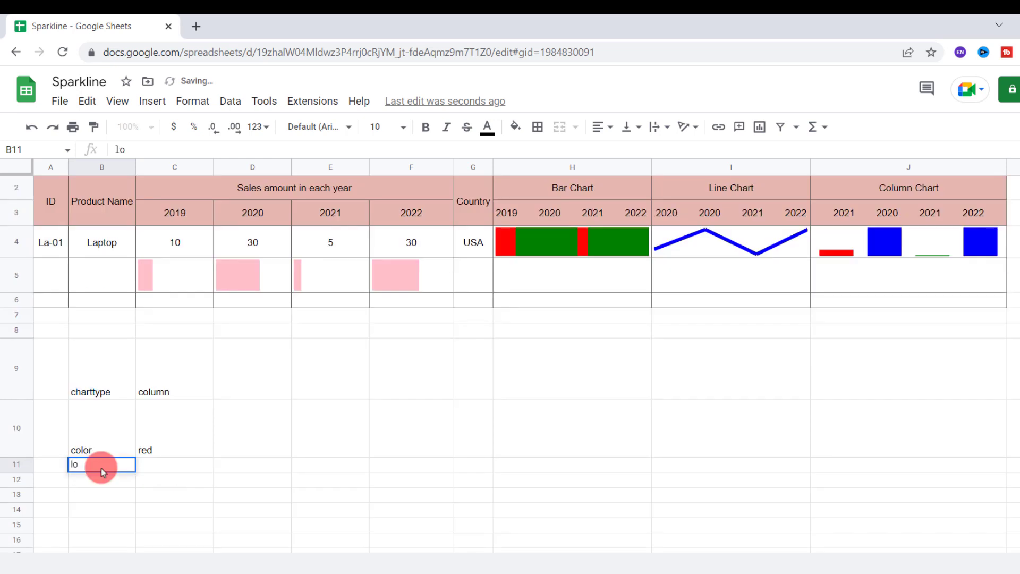
text(wcolor)
key(Tab)
text(green)
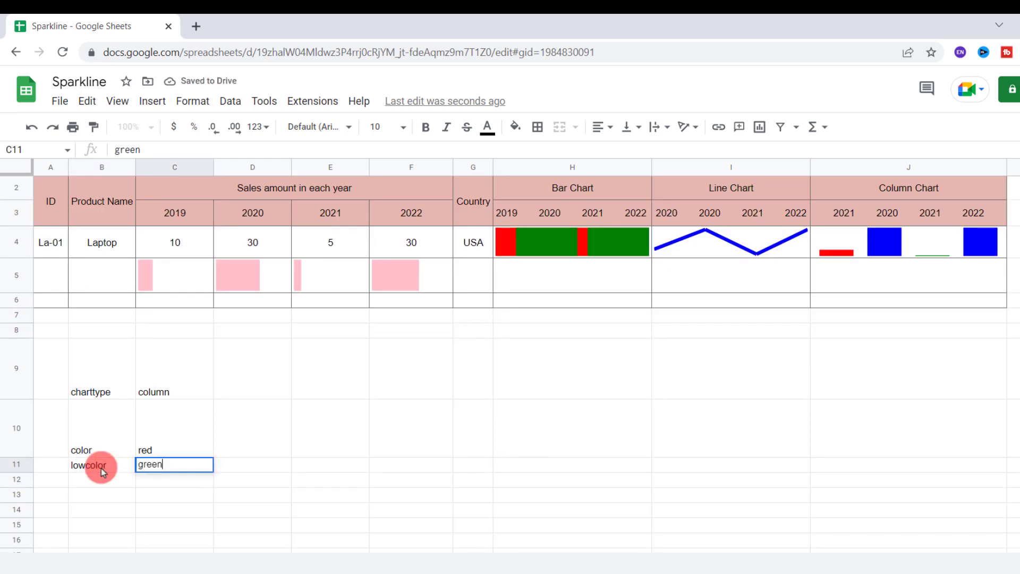
key(Return)
text(highcolor)
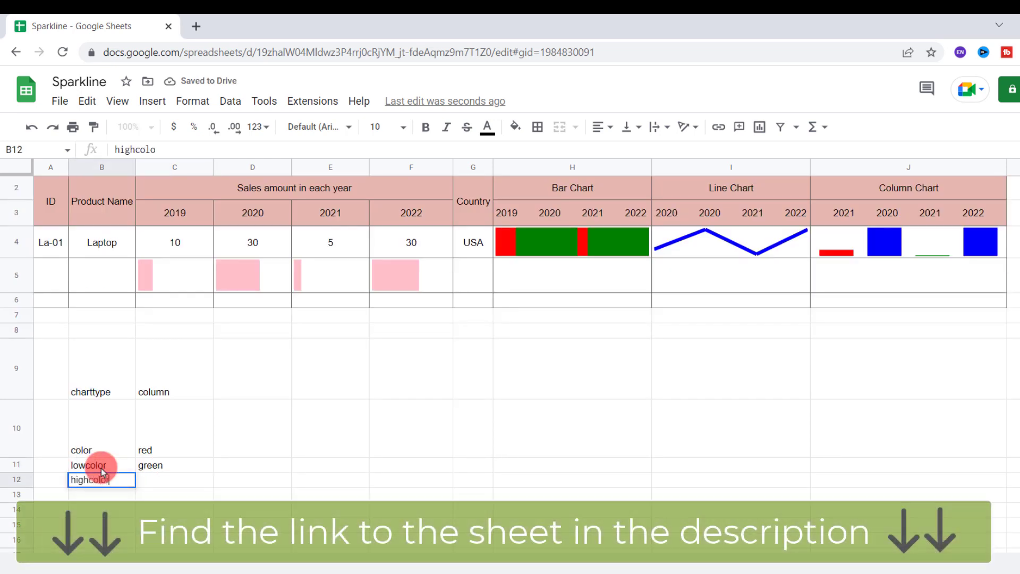
key(Tab)
text(blue)
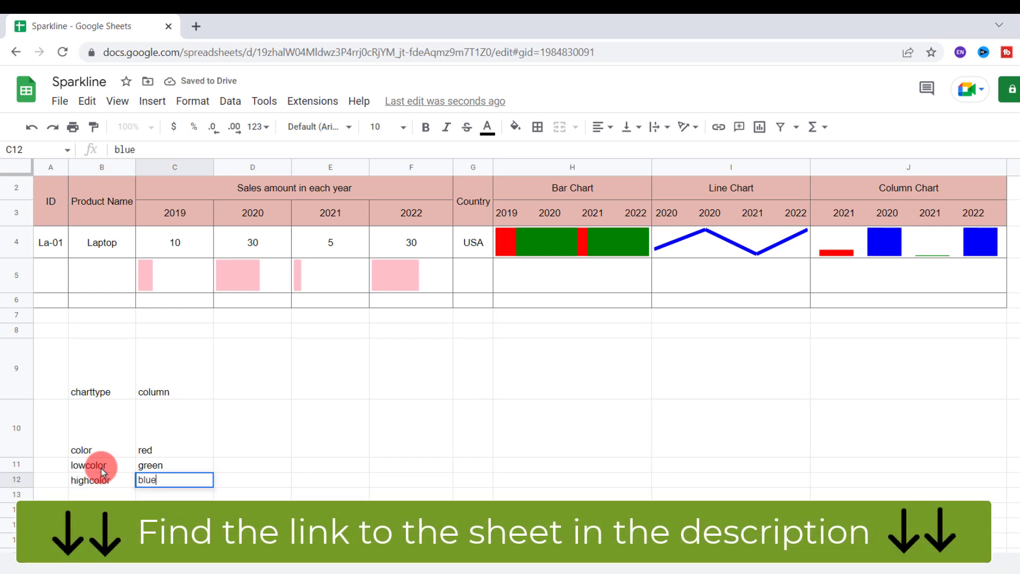
key(Return)
drag(86, 371, 202, 481)
Step: Enter =sparkline(C4:F4,{B9:C12}) in J5, reusing the start of J4's formula
click(875, 283)
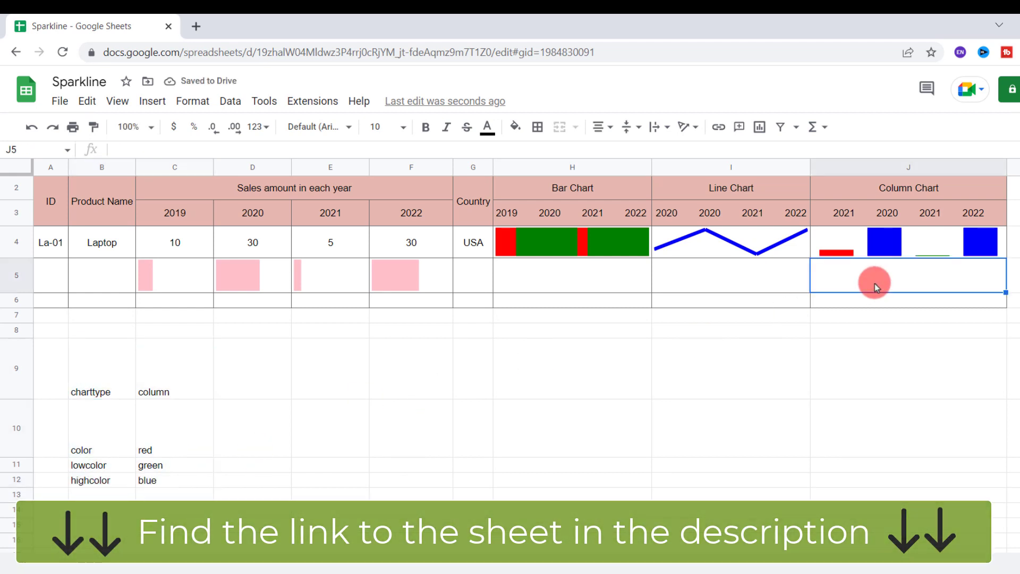
text(=)
key(Escape)
click(872, 249)
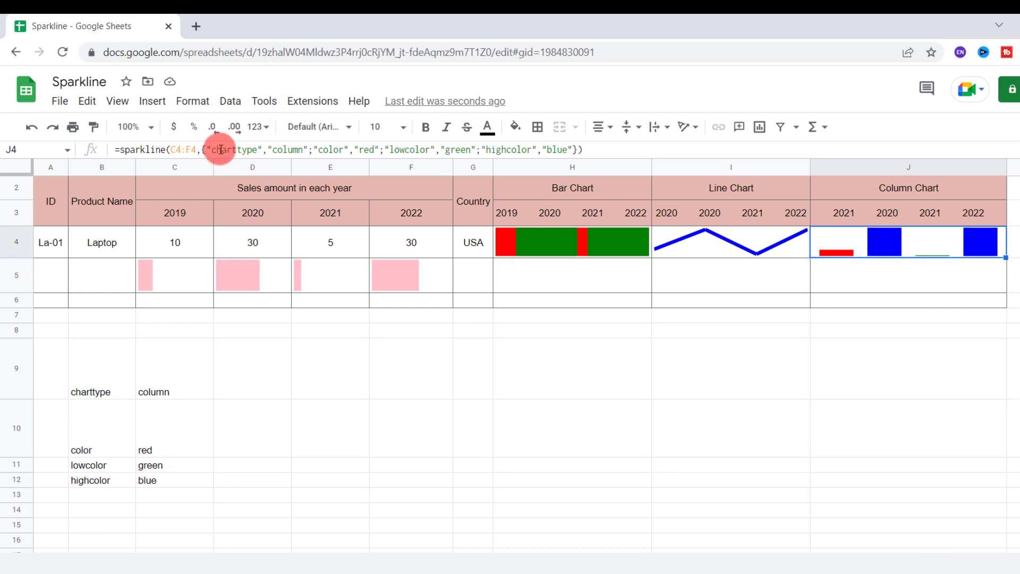
drag(115, 150, 205, 163)
key(ctrl+c)
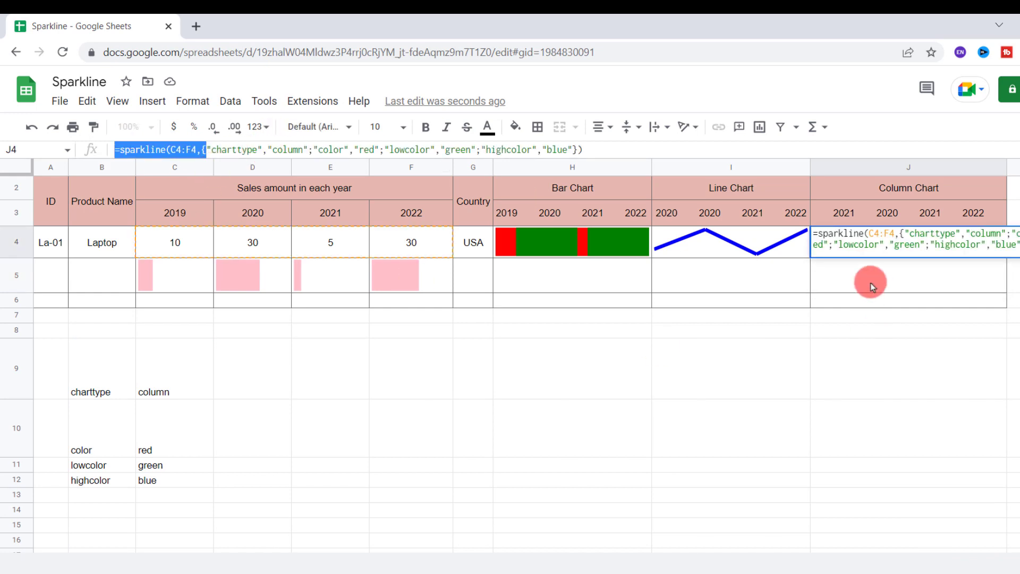
click(871, 283)
key(ctrl+v)
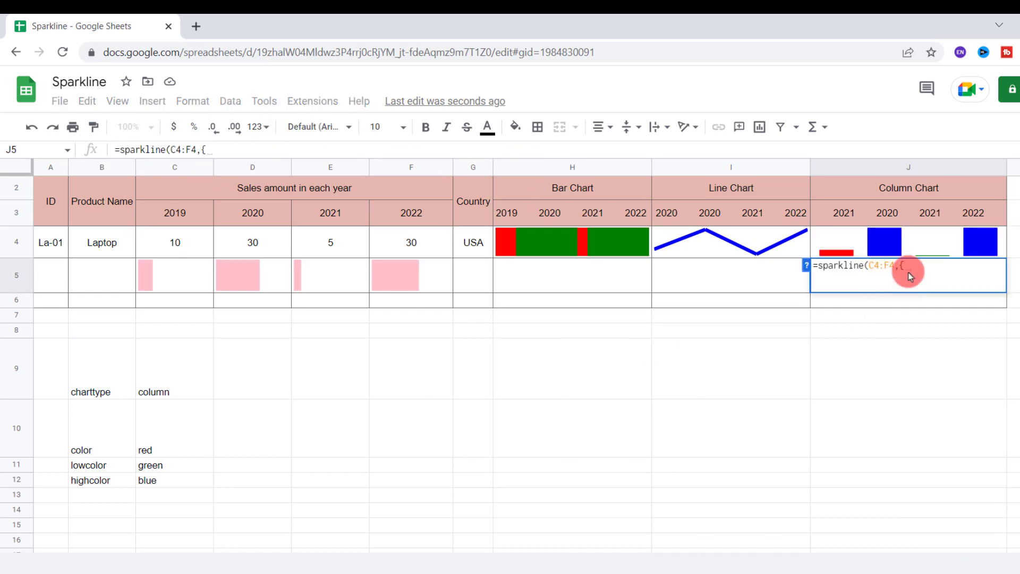
drag(99, 371, 173, 481)
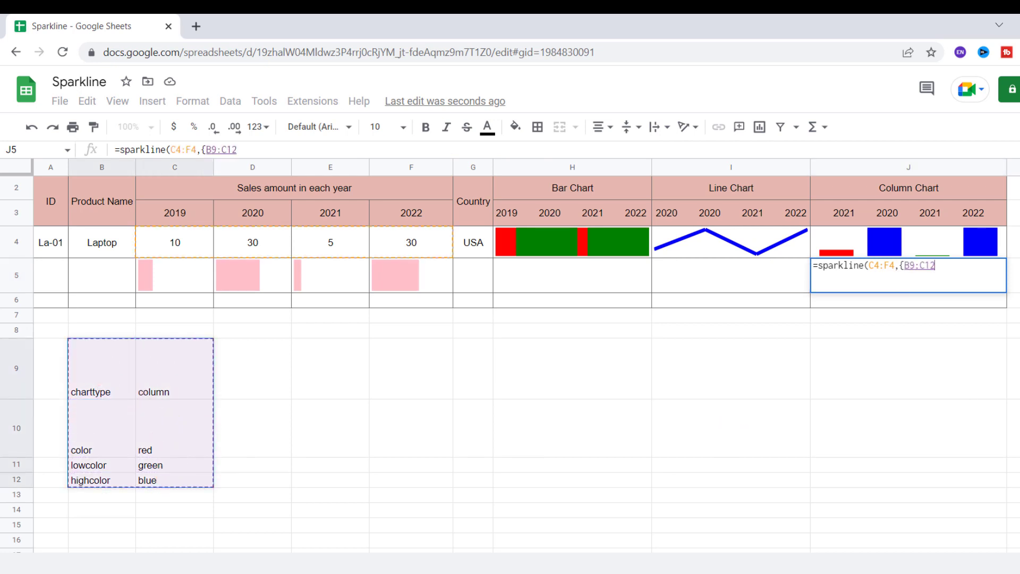
text(})
key(Return)
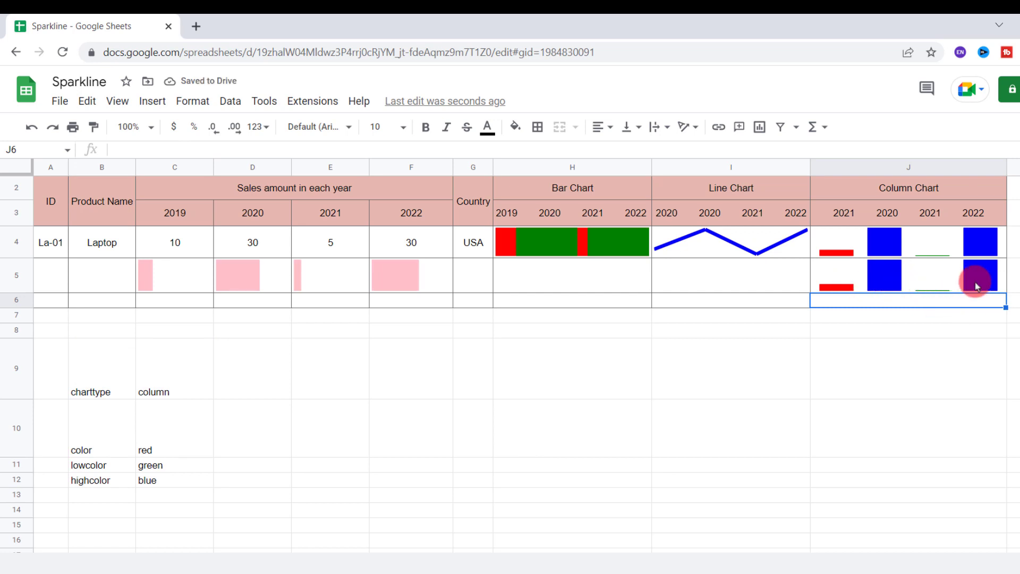
Step: In the options table, replace highcolor blue with yellow in C12 and set color in C10 to pink
click(156, 482)
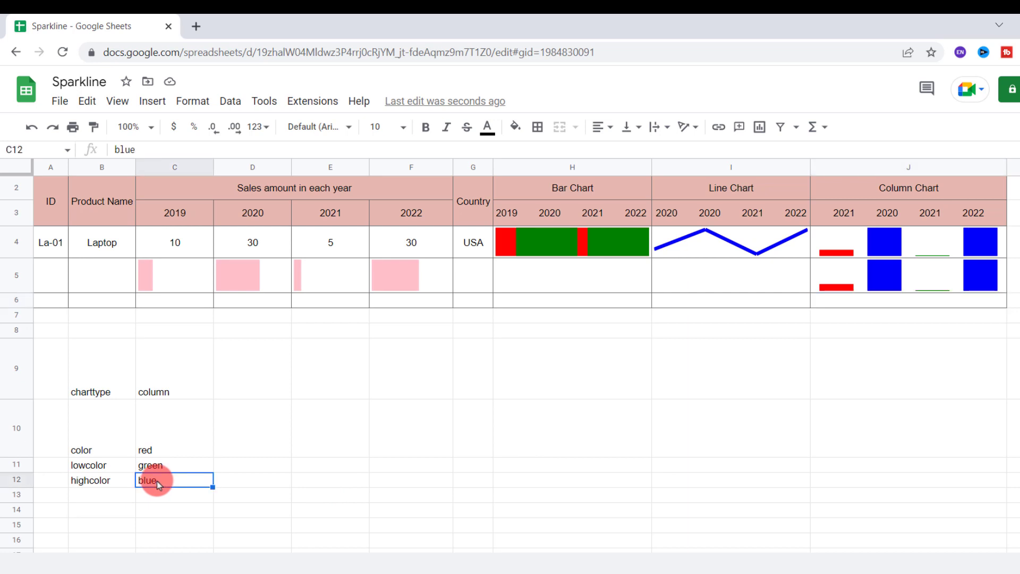
key(Delete)
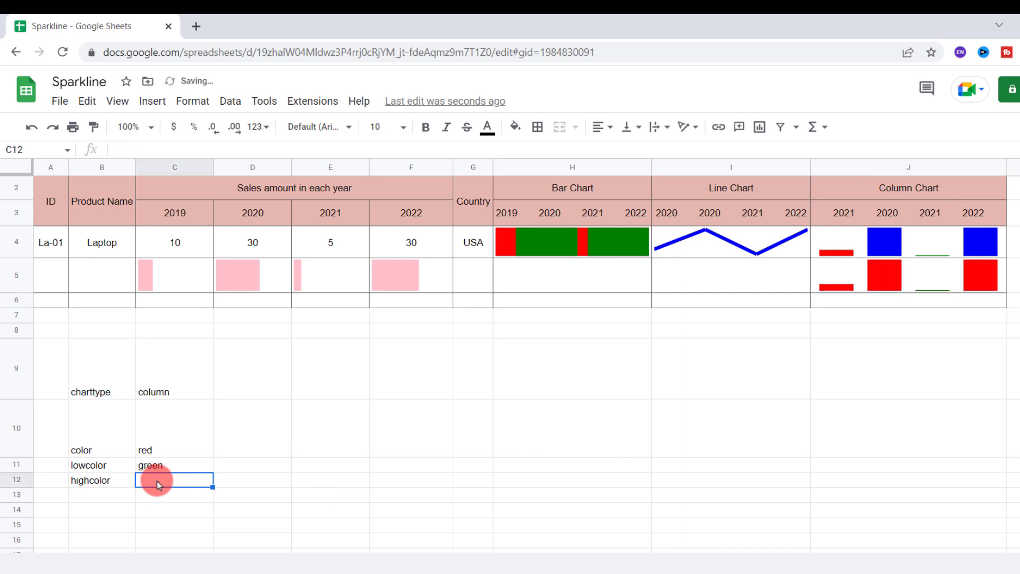
text(yellow)
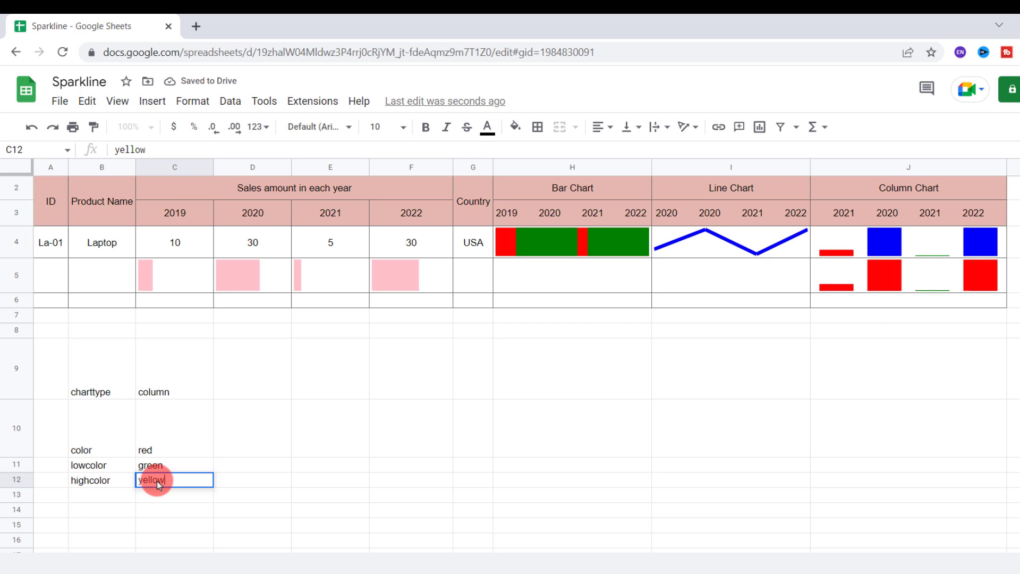
key(Return)
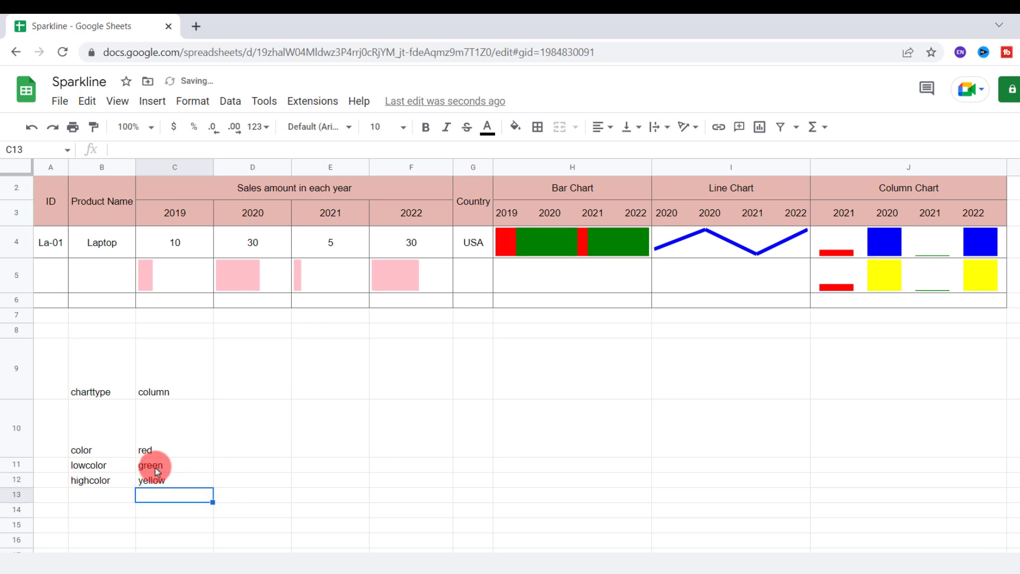
click(185, 445)
text(pink)
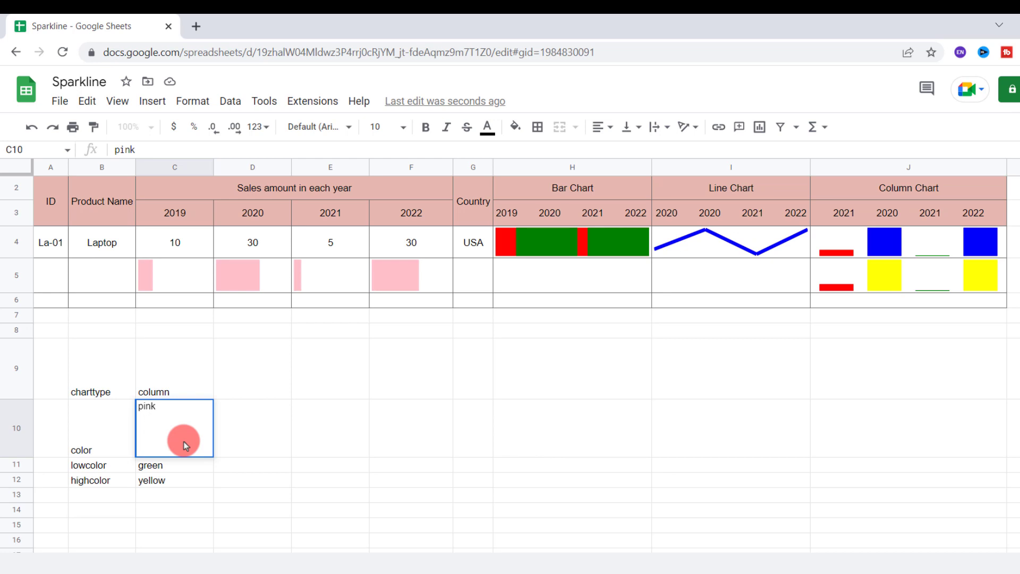
key(Return)
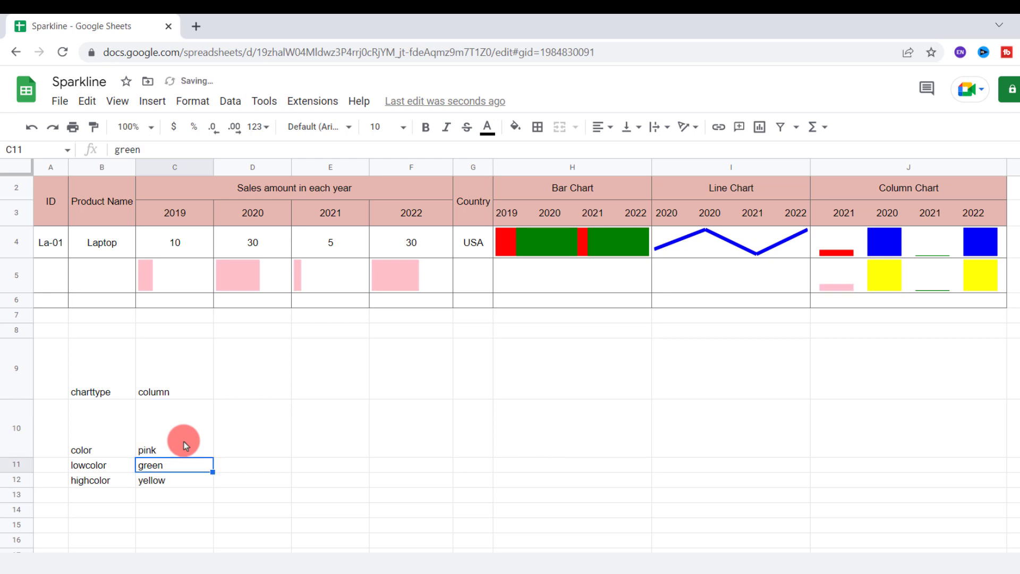